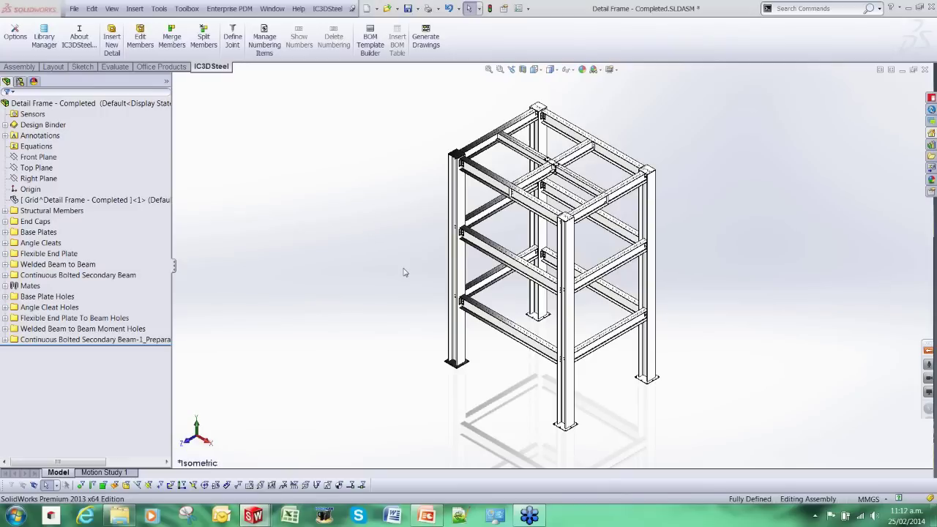
Examine the completed frame's angle cleat connection between beam and column, and return to an isometric view of the whole frame
scroll(460, 279, down, 5)
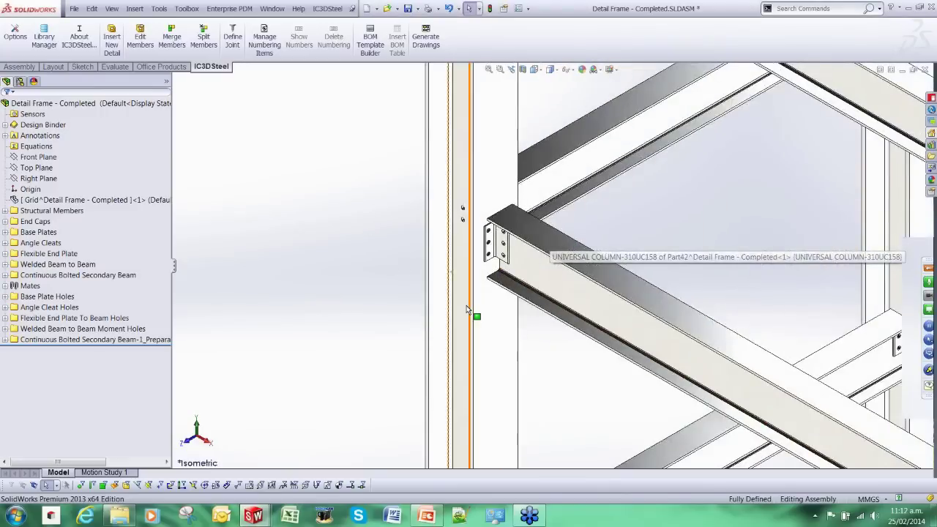
scroll(467, 310, down, 5)
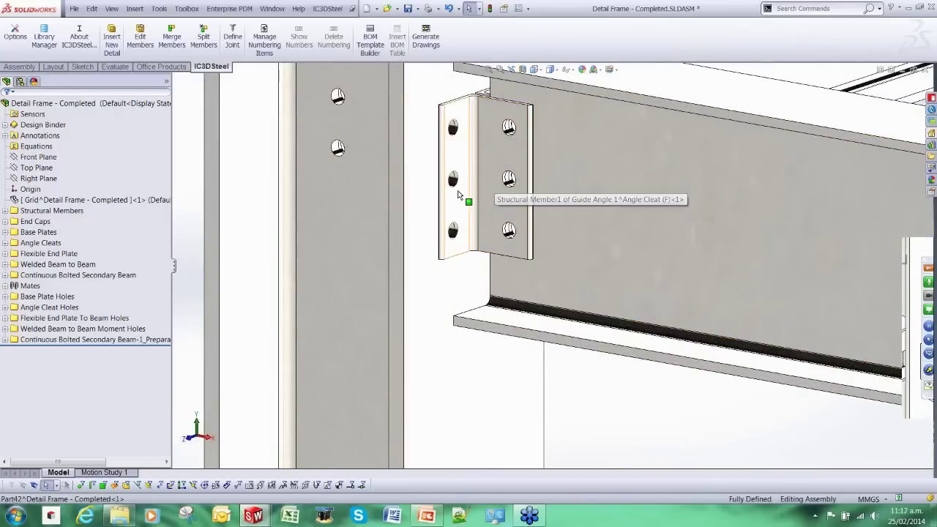
scroll(458, 194, up, 5)
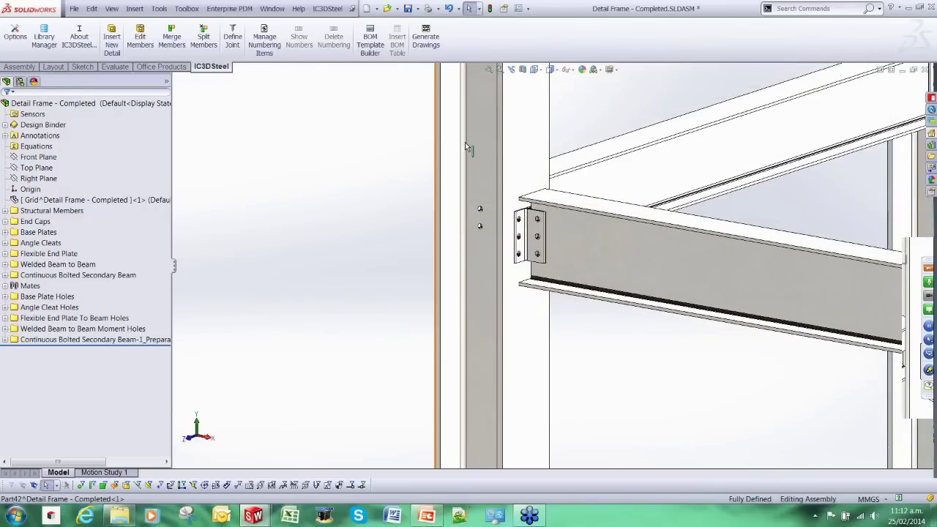
scroll(465, 146, up, 5)
scroll(721, 282, up, 3)
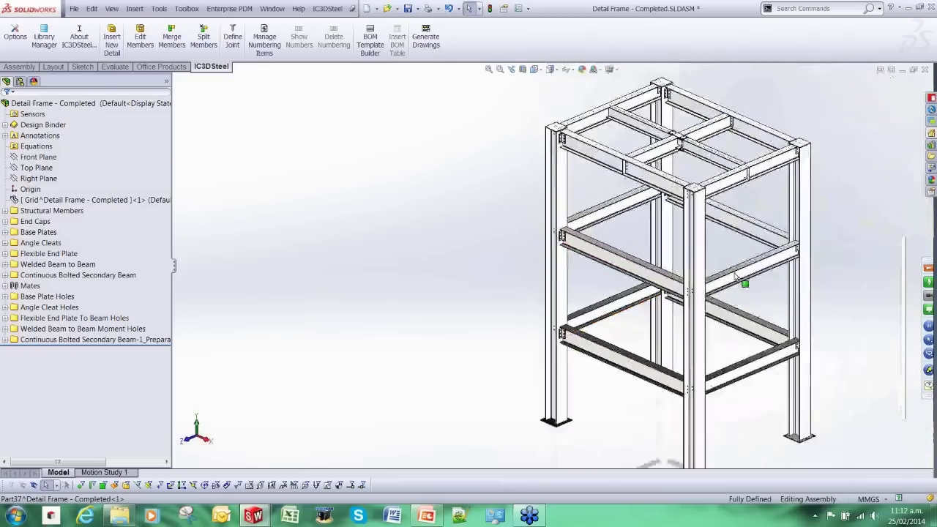
scroll(735, 276, down, 3)
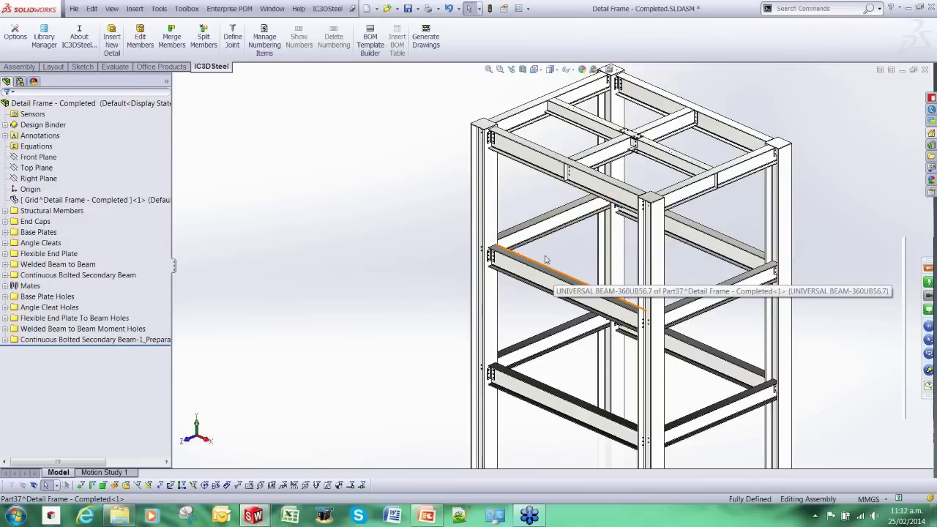
key(space)
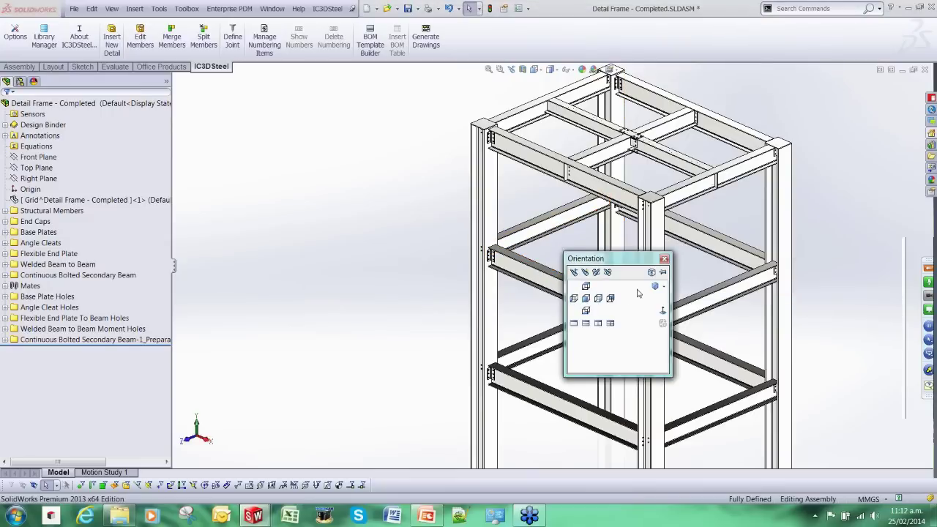
click(654, 287)
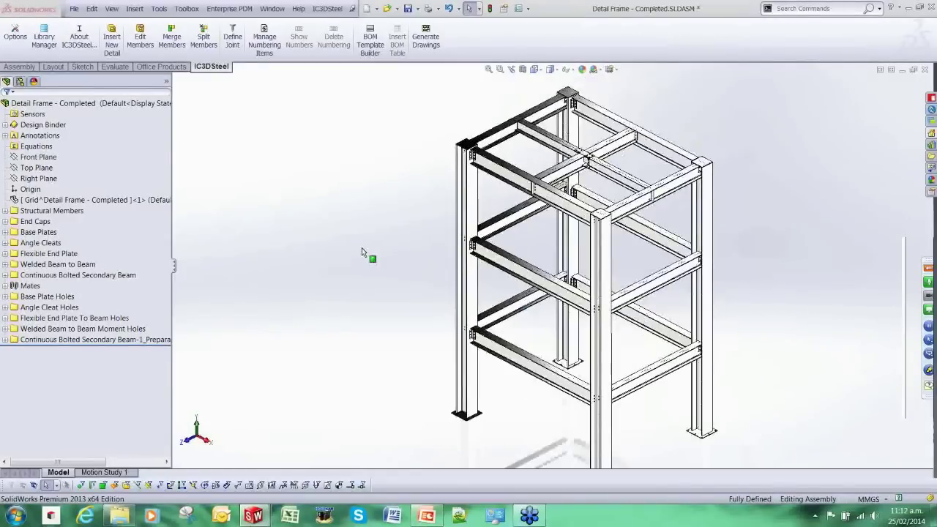
key(f)
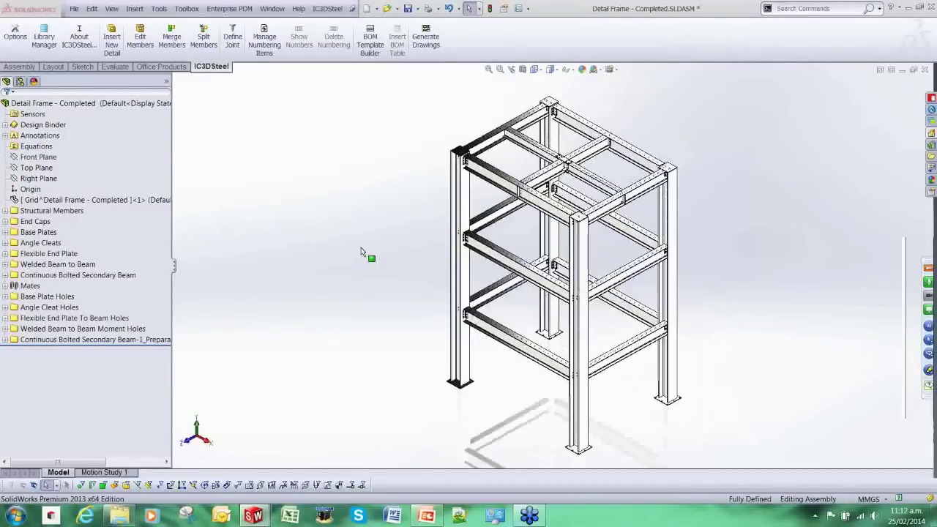
key(ctrl+7)
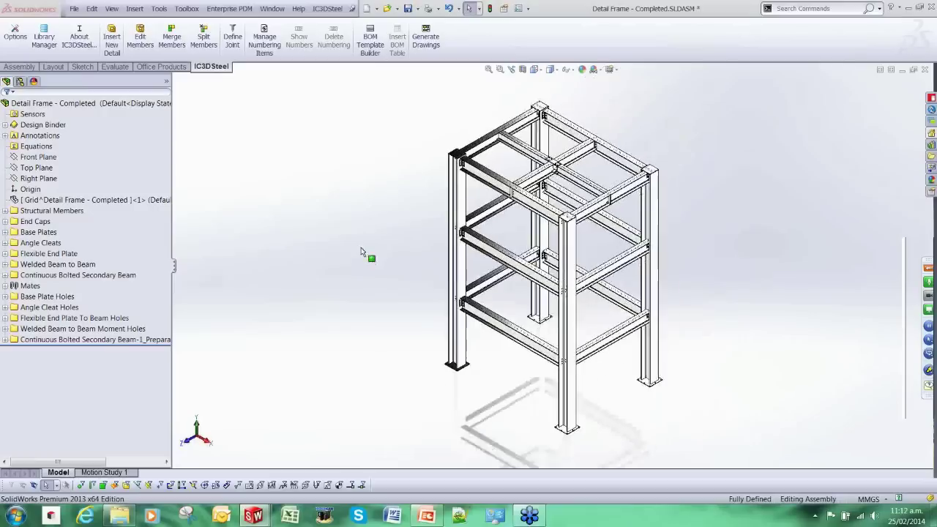
Switch to the Grid - Completed assembly and inspect the GridSystem1 feature inside its grid part
click(272, 9)
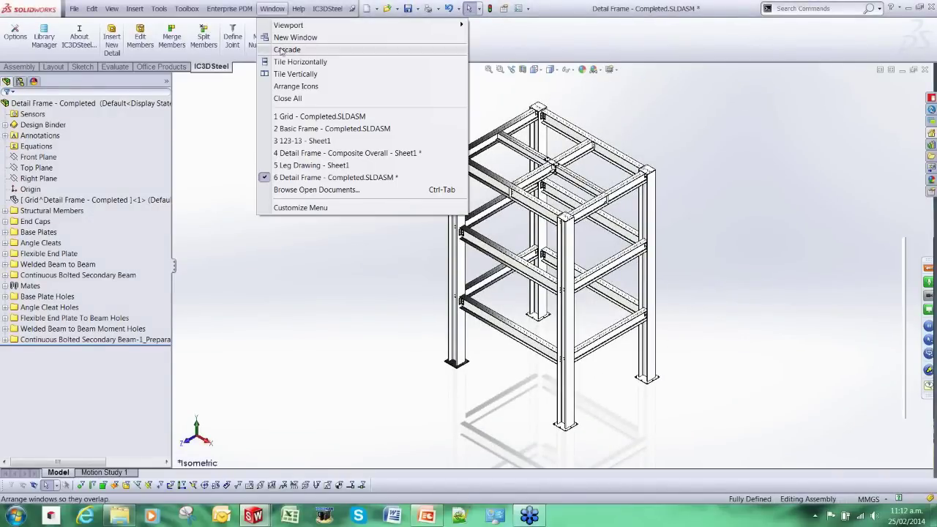
click(285, 118)
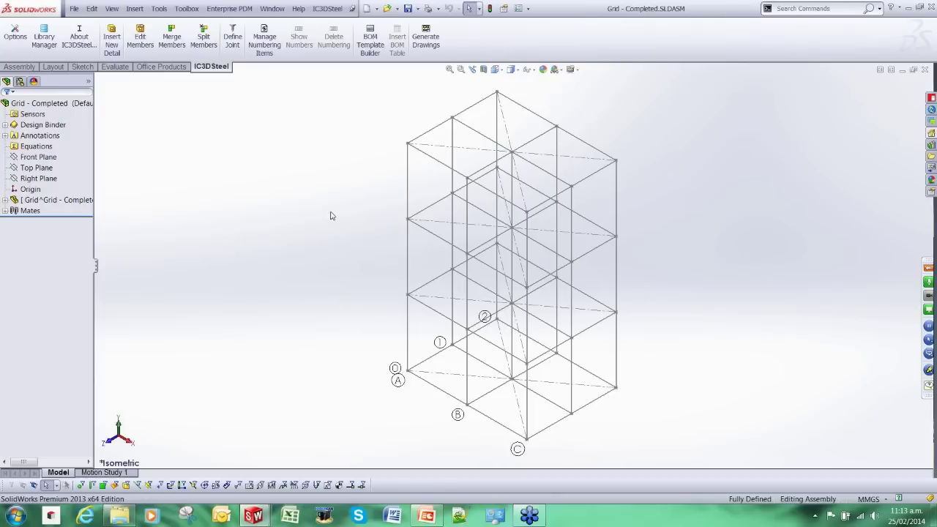
click(5, 200)
click(49, 339)
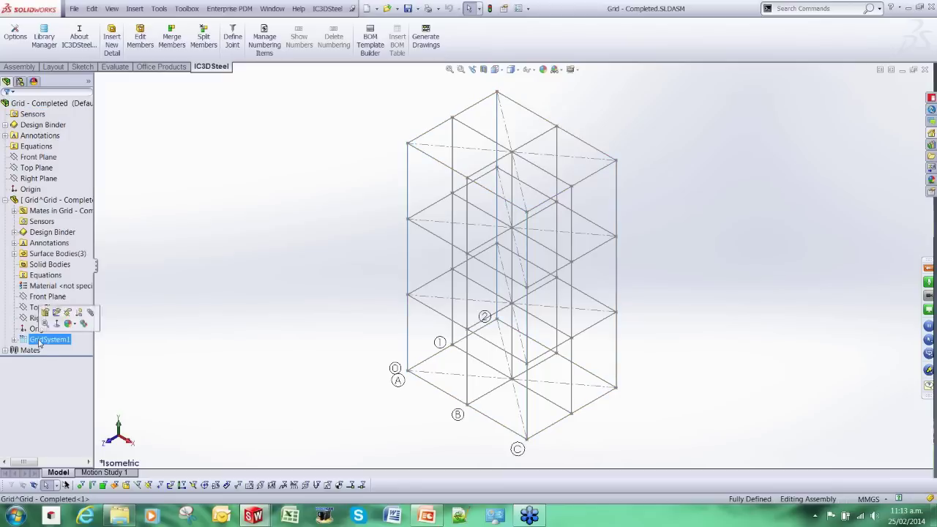
click(249, 276)
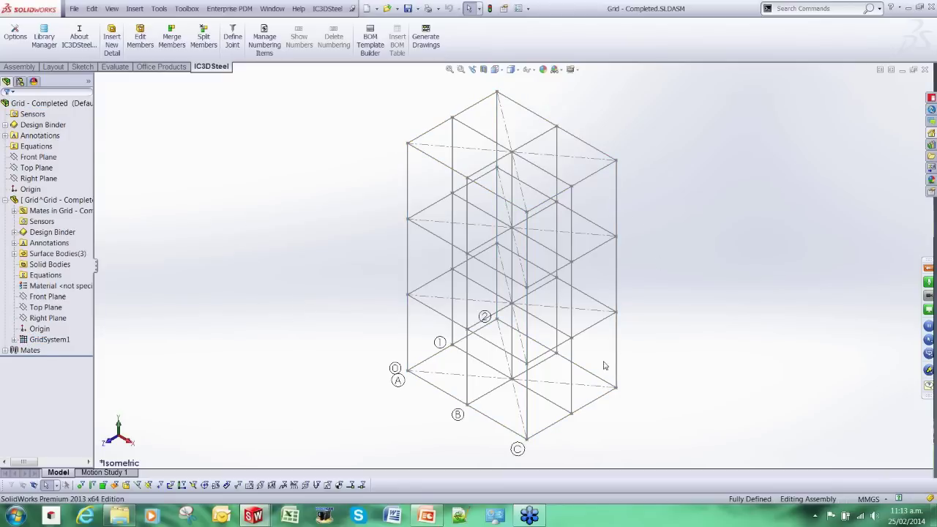
click(5, 199)
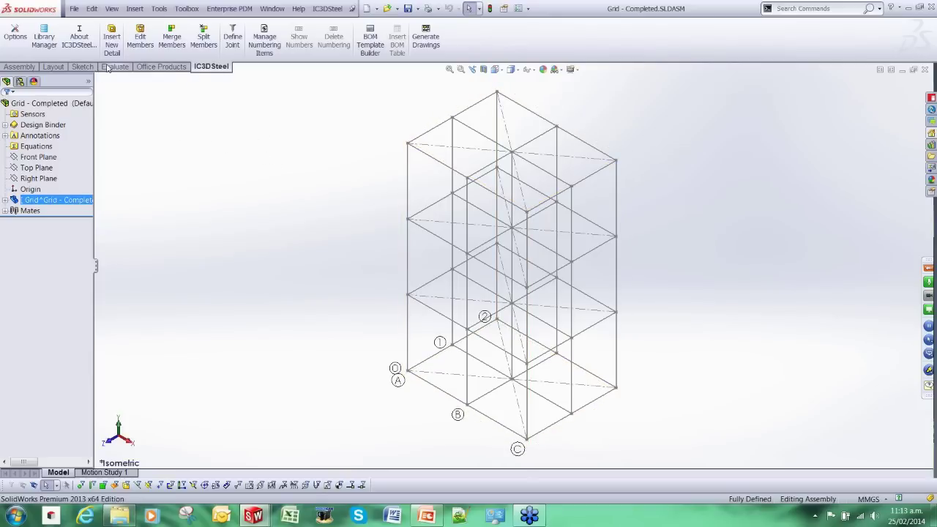
Insert UNIVERSAL COLUMN-310UC96.8 members along the four vertical corner lines of the grid, keeping the Insert New Detail tool open
click(112, 37)
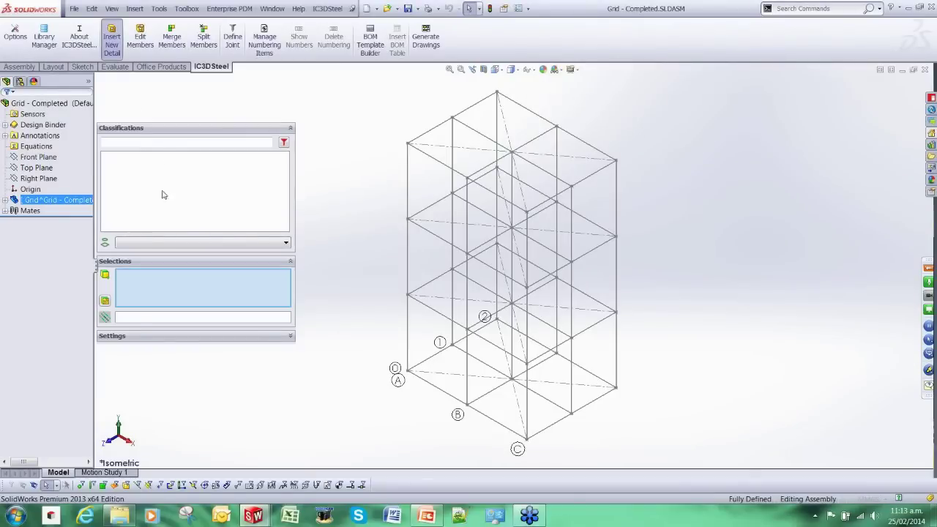
click(168, 243)
click(161, 292)
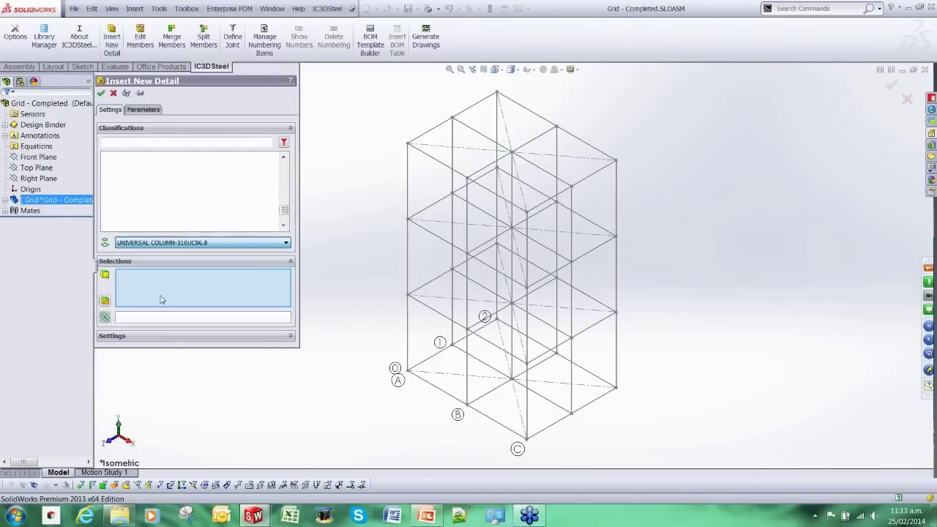
click(408, 176)
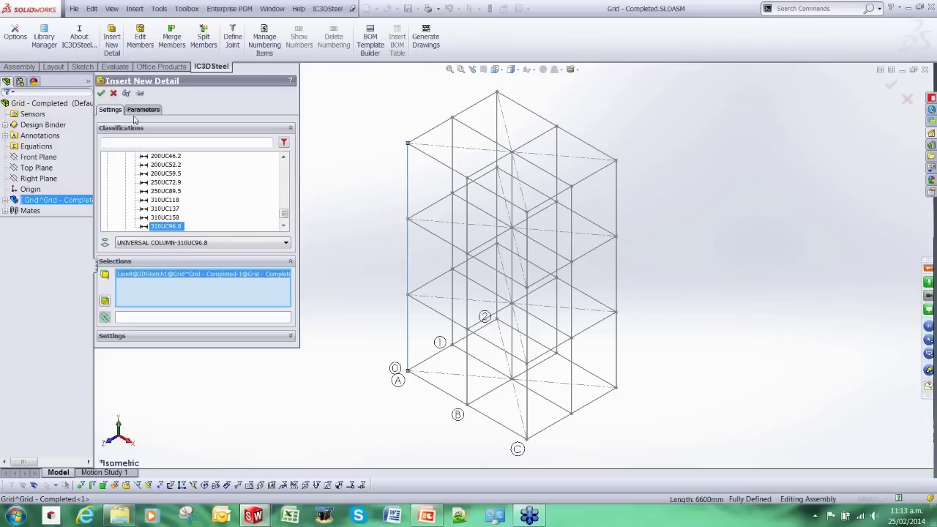
click(124, 95)
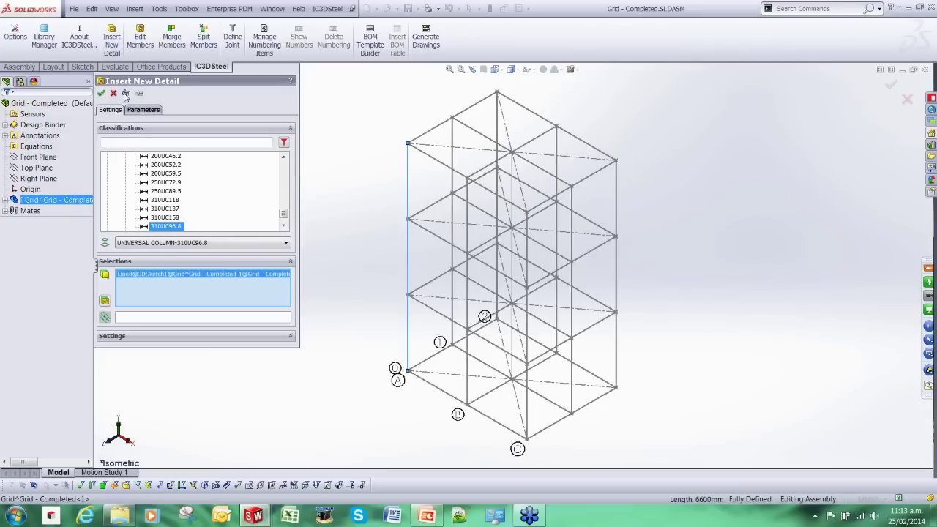
click(497, 128)
click(615, 194)
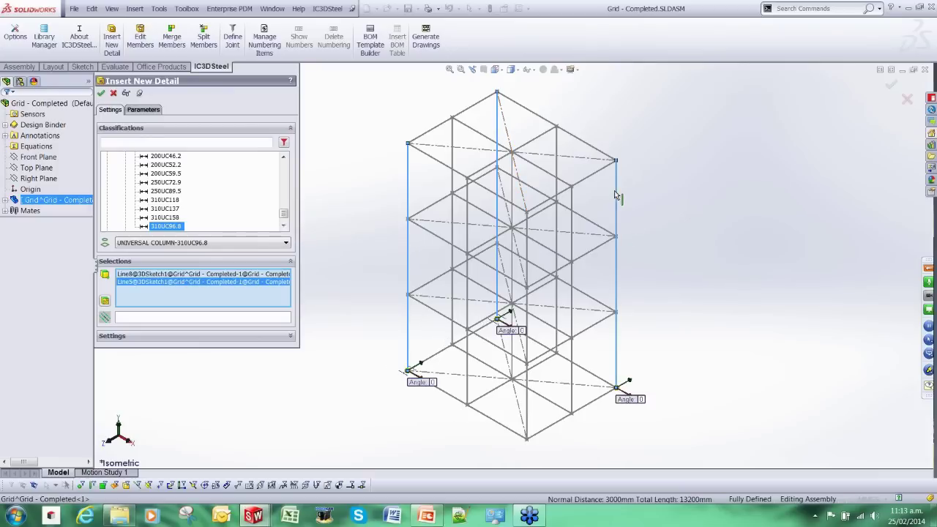
click(527, 260)
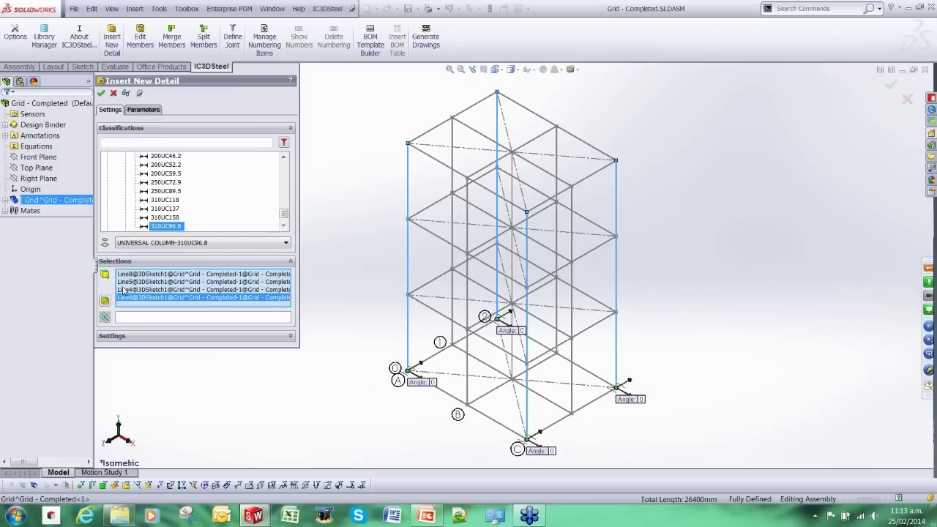
scroll(409, 380, down, 10)
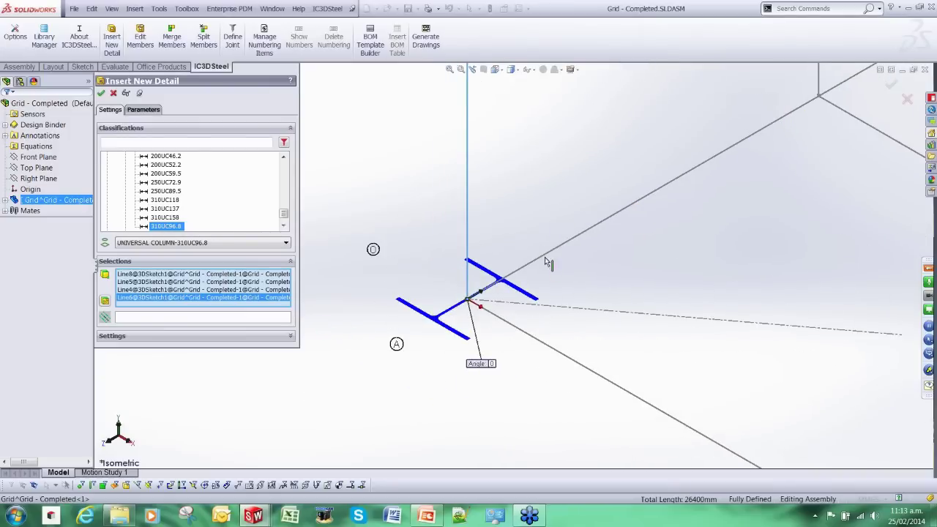
scroll(600, 307, up, 5)
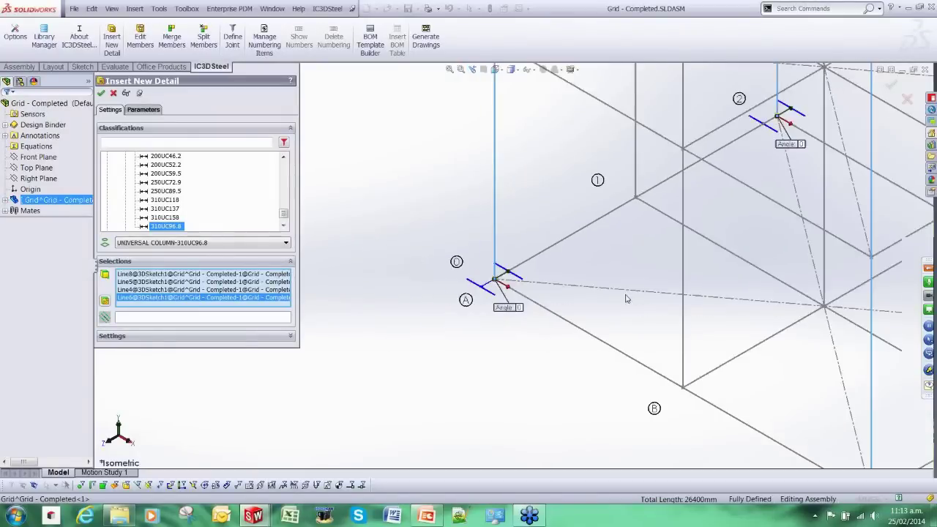
scroll(625, 298, up, 5)
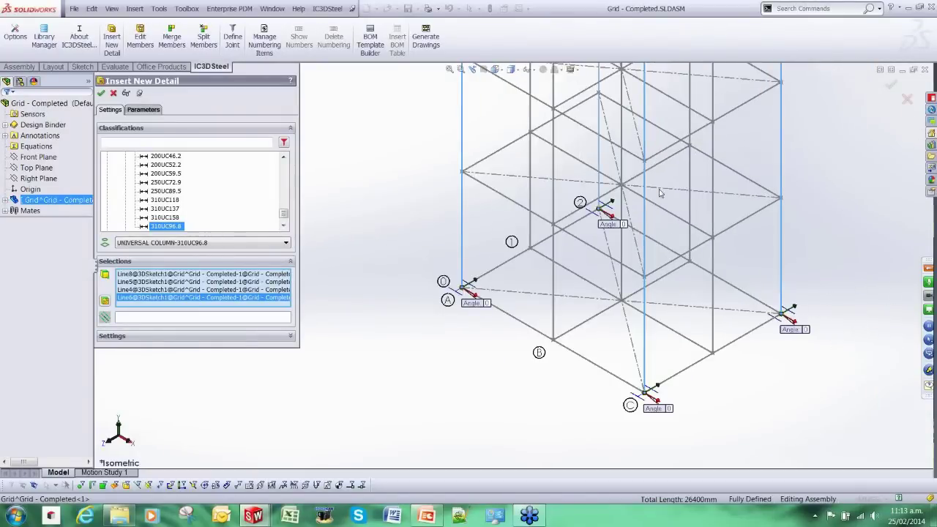
click(101, 94)
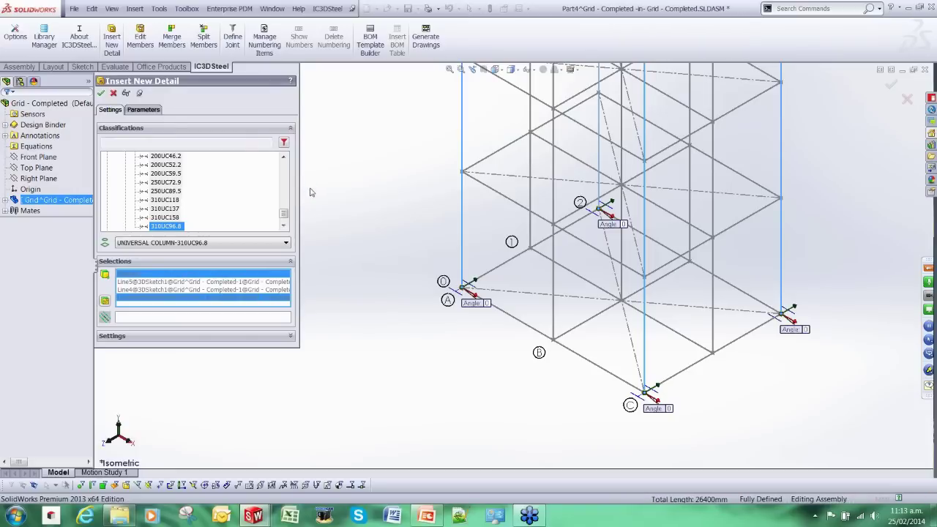
Choose the UNIVERSAL BEAM-310UB32.0 section and assign it to grid line B at the top level
click(210, 245)
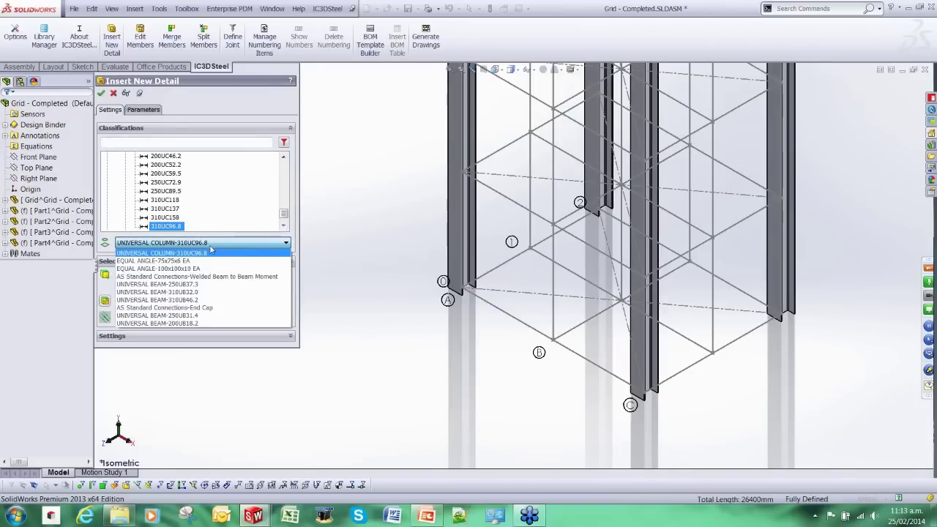
click(206, 292)
scroll(446, 262, up, 5)
scroll(571, 234, down, 5)
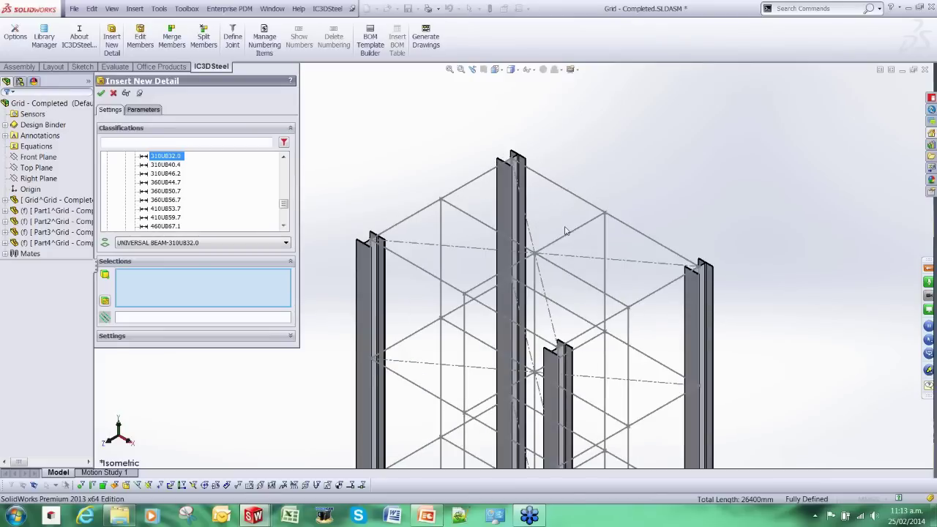
click(585, 230)
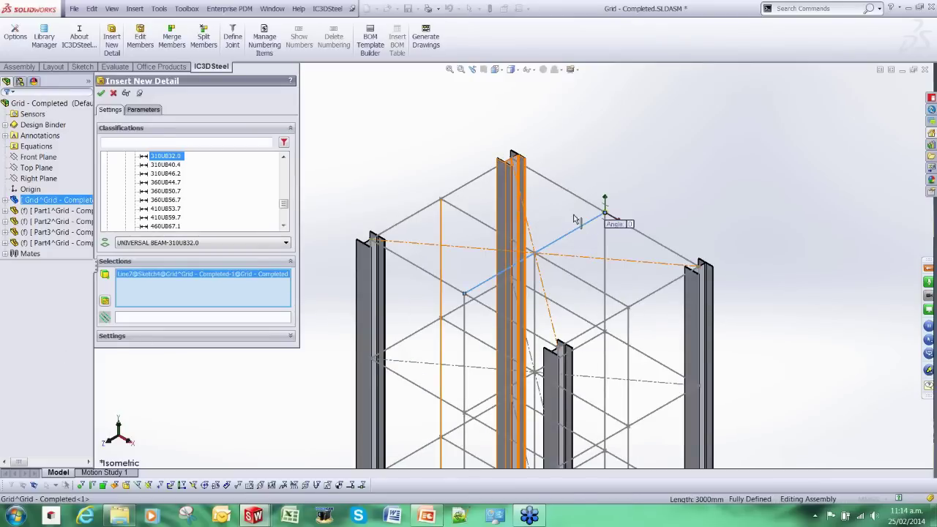
scroll(601, 218, down, 8)
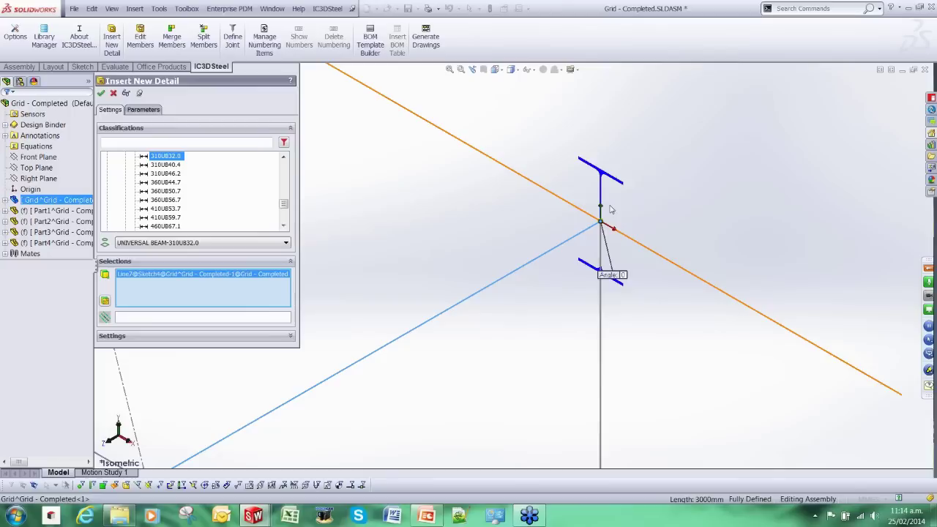
Set the beam's alignment point to Top, Middle and create the beam
click(187, 336)
click(190, 428)
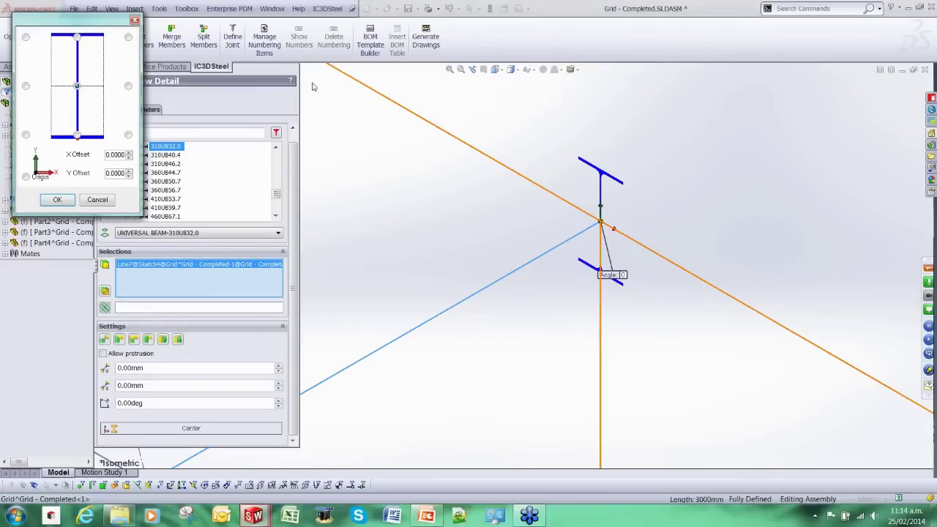
click(77, 36)
click(57, 199)
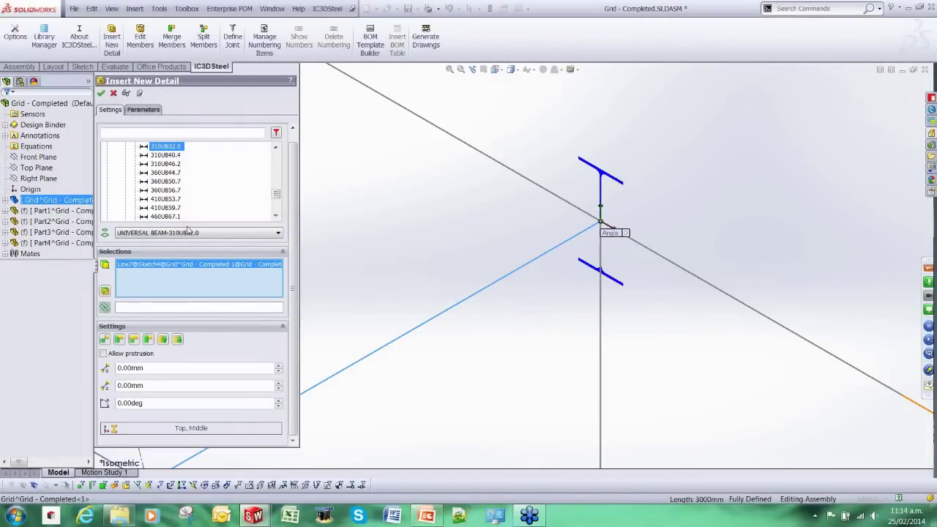
click(101, 93)
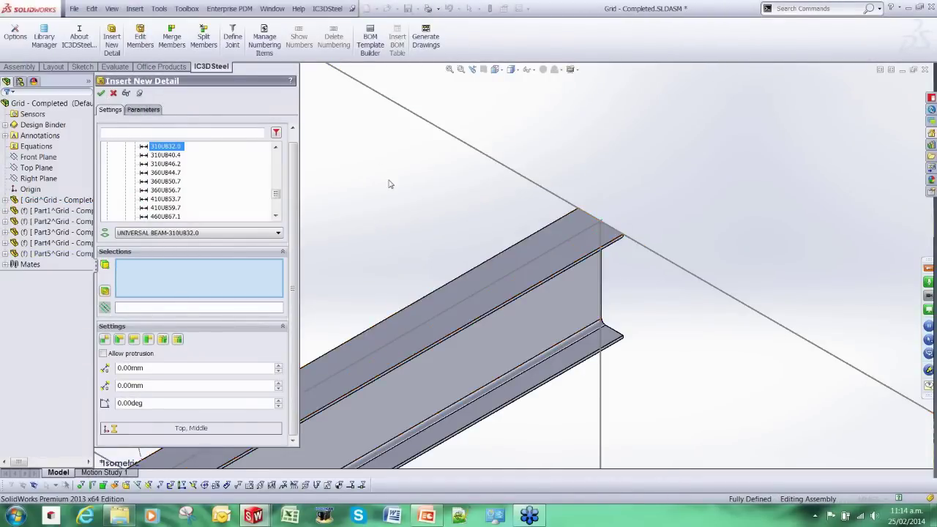
Choose the UNIVERSAL BEAM-250UB37.3 section and assign it to the two top-level grid line segments crossing the existing 310UB32.0 beam
scroll(412, 333, up, 5)
scroll(412, 333, down, 3)
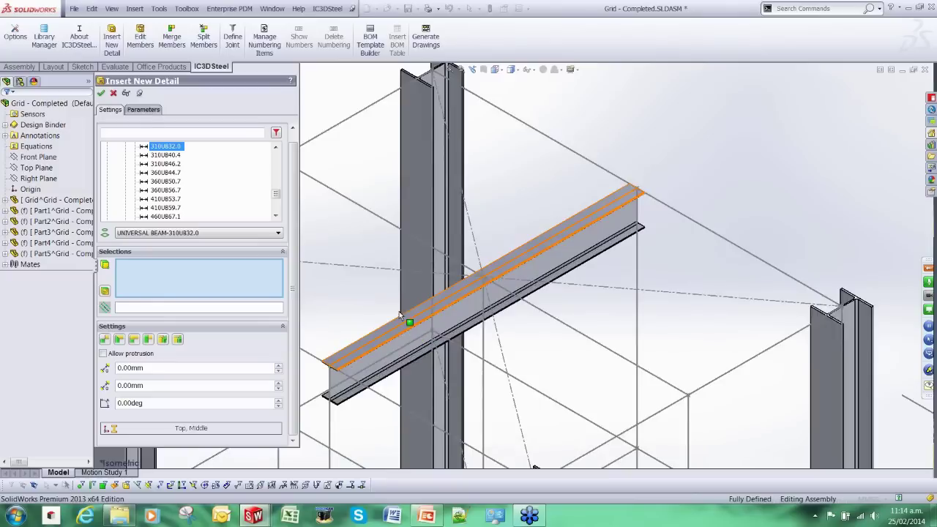
click(184, 232)
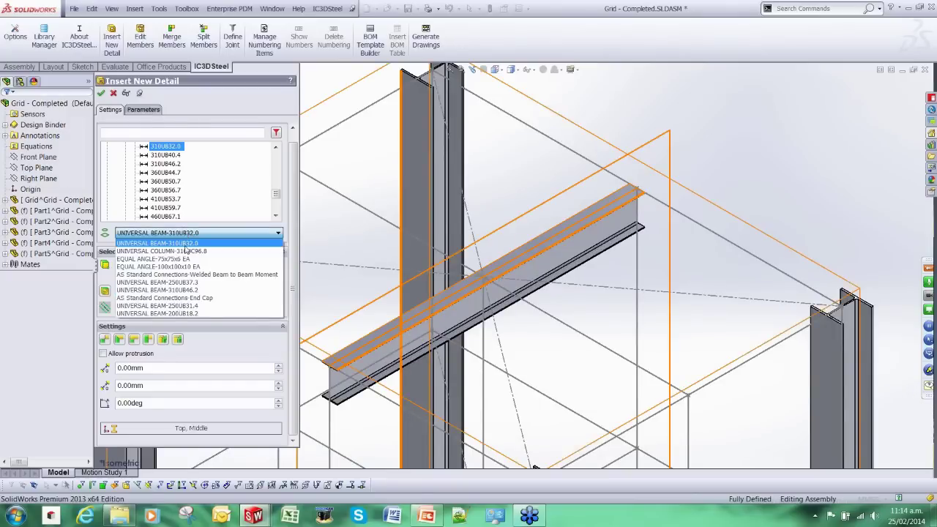
click(168, 282)
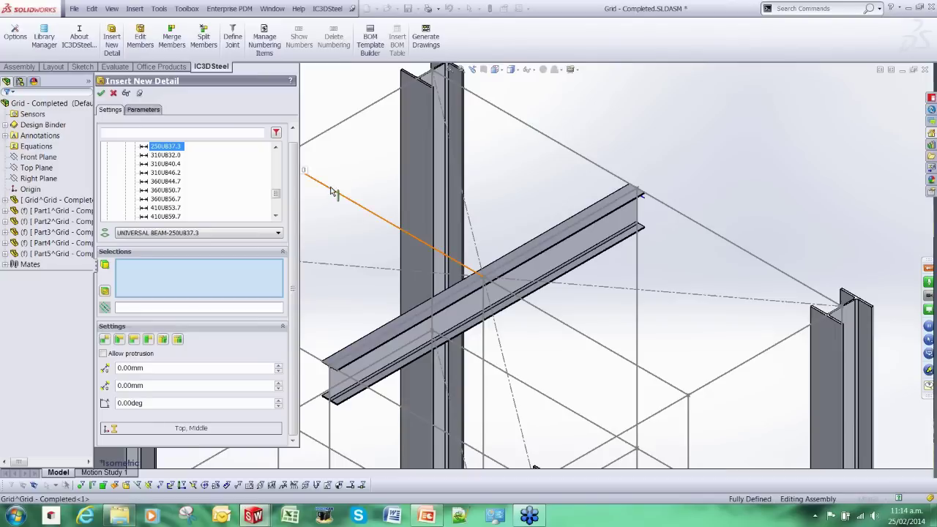
click(331, 187)
click(564, 322)
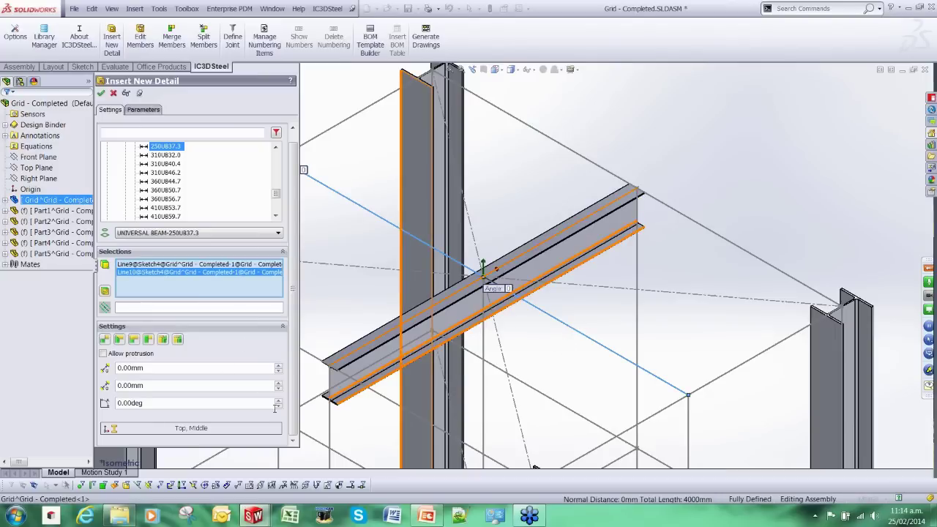
Confirm the Top, Middle alignment point, create the two 250UB37.3 beams and close the Insert New Detail tool
click(238, 430)
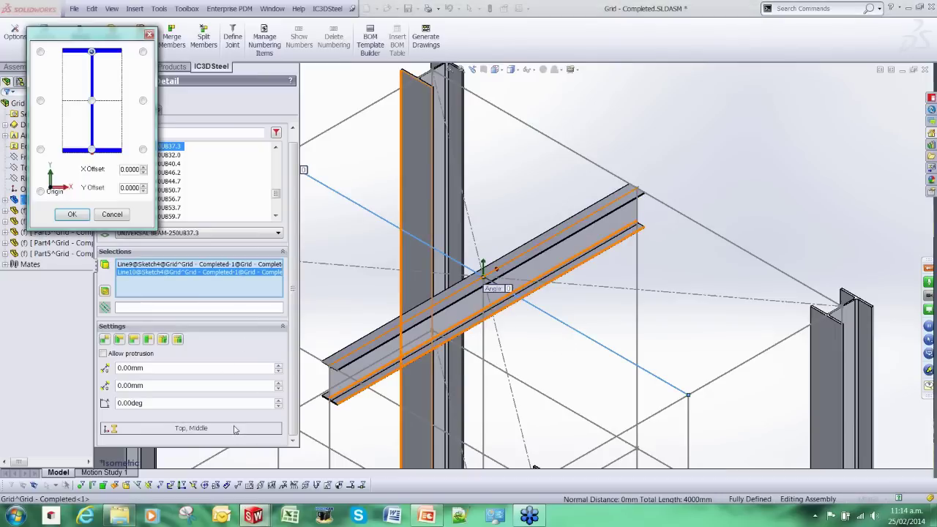
click(71, 214)
scroll(368, 237, up, 2)
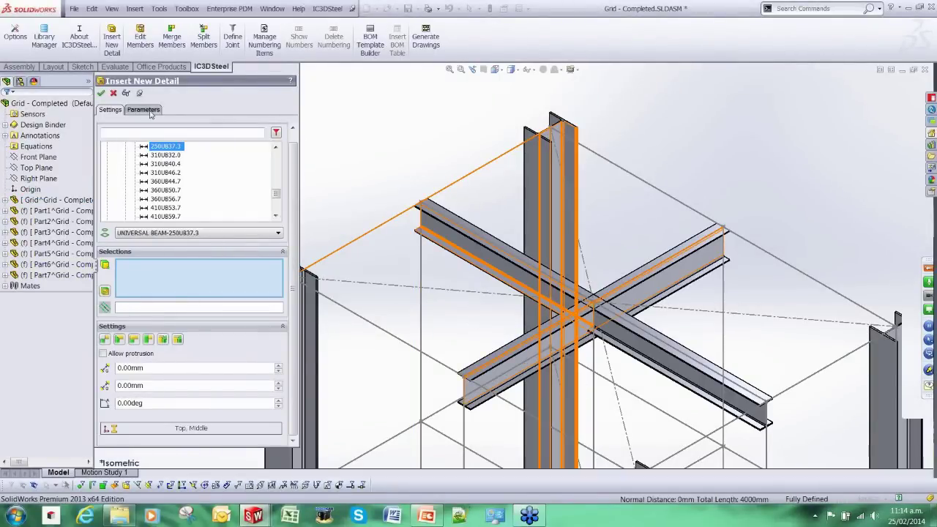
click(112, 93)
key(f)
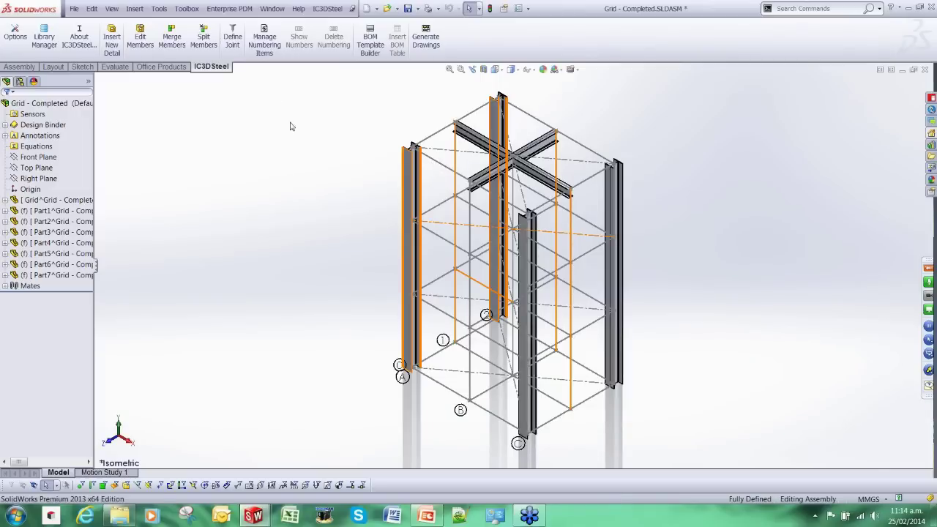
Switch to the Basic Frame - Completed assembly and examine where its beams meet the columns and each other
click(272, 8)
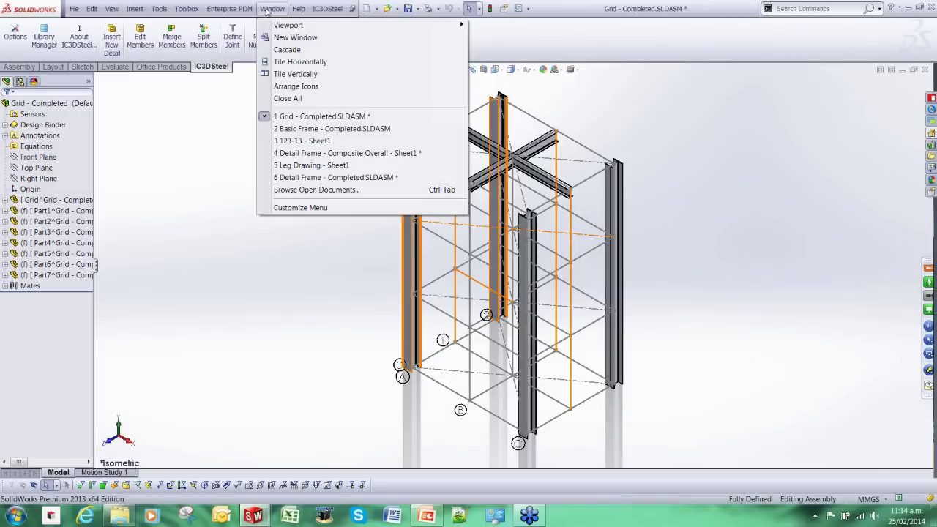
click(314, 128)
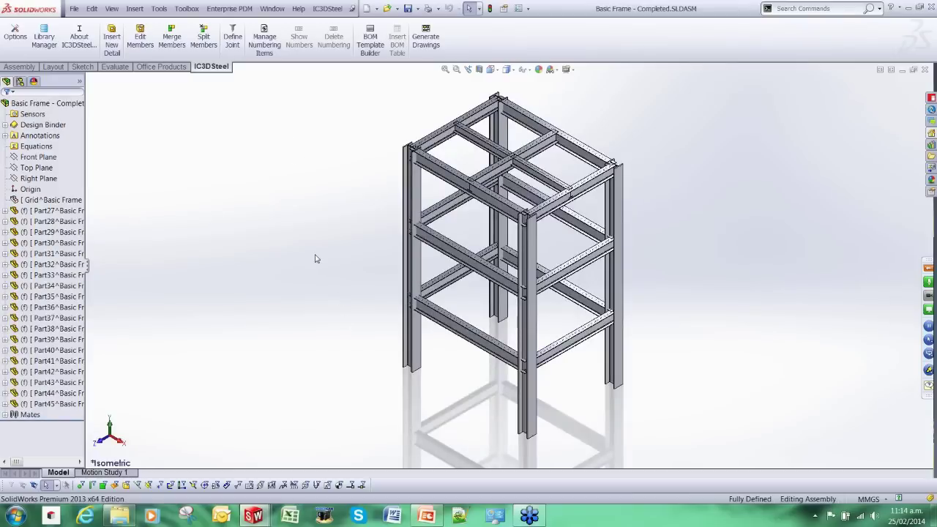
scroll(454, 256, down, 5)
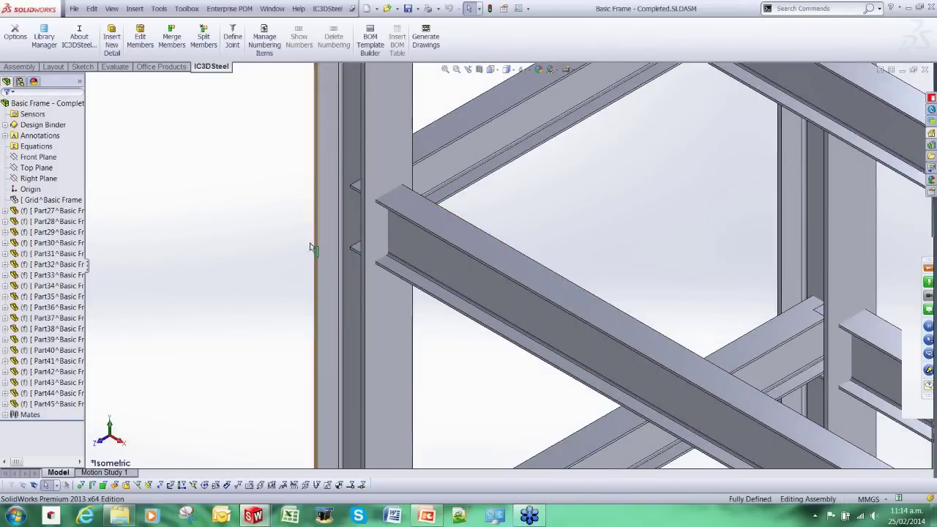
scroll(355, 249, up, 5)
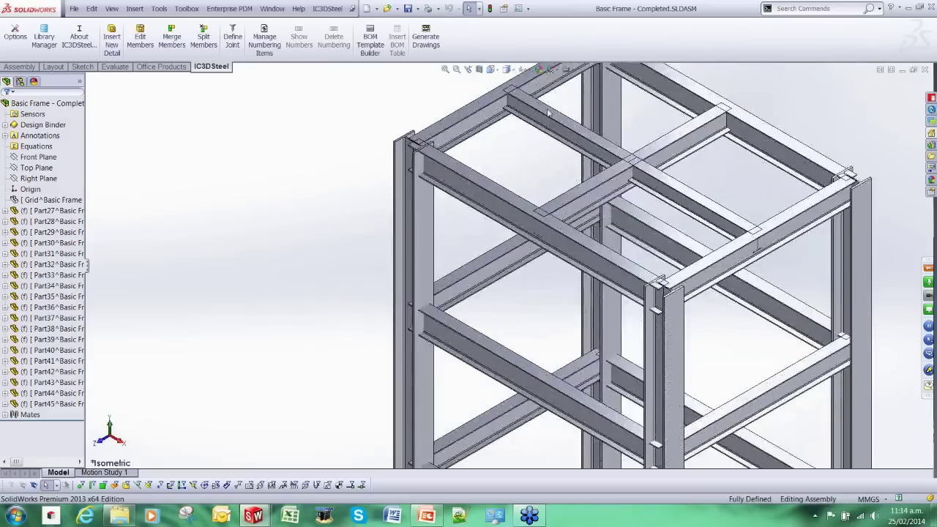
scroll(378, 146, down, 4)
Start inserting a new detail and browse the AS Standard Connections group of the IC3DSteel Connections library
click(111, 40)
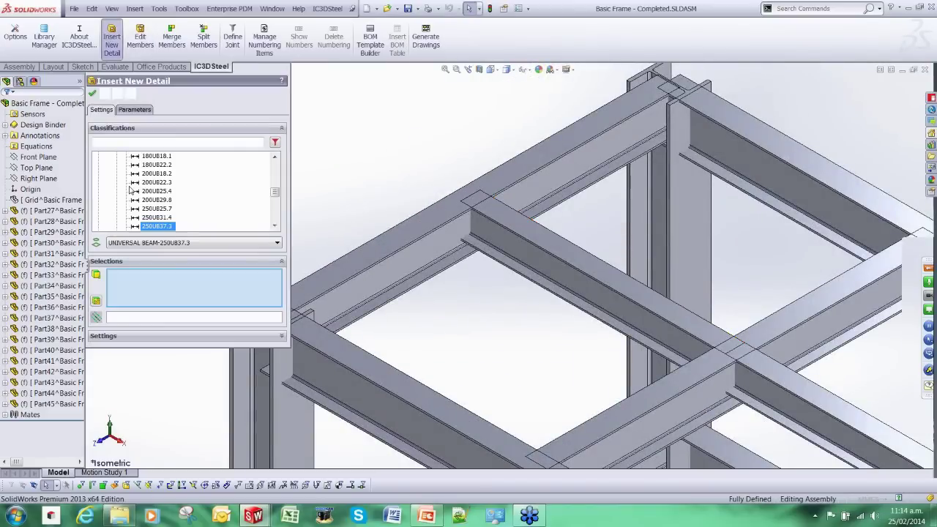
scroll(281, 199, up, 10)
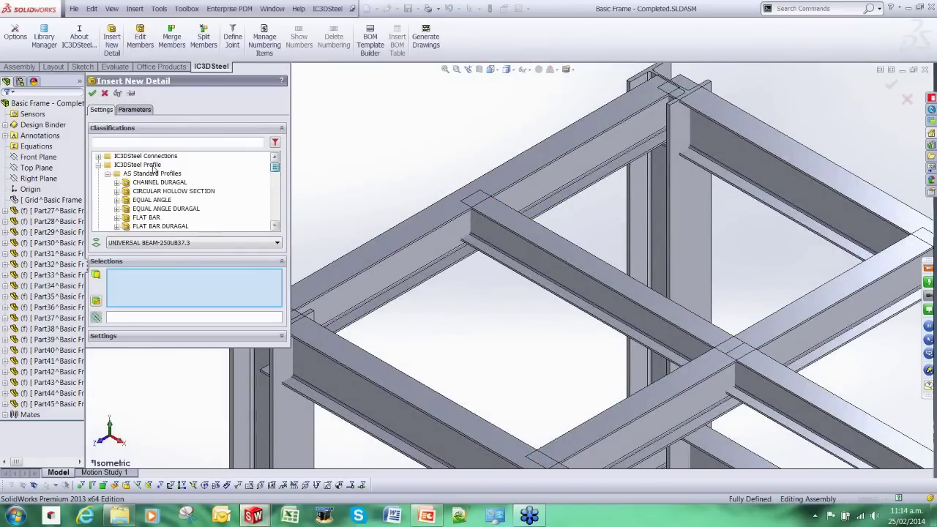
click(99, 164)
click(98, 156)
click(107, 165)
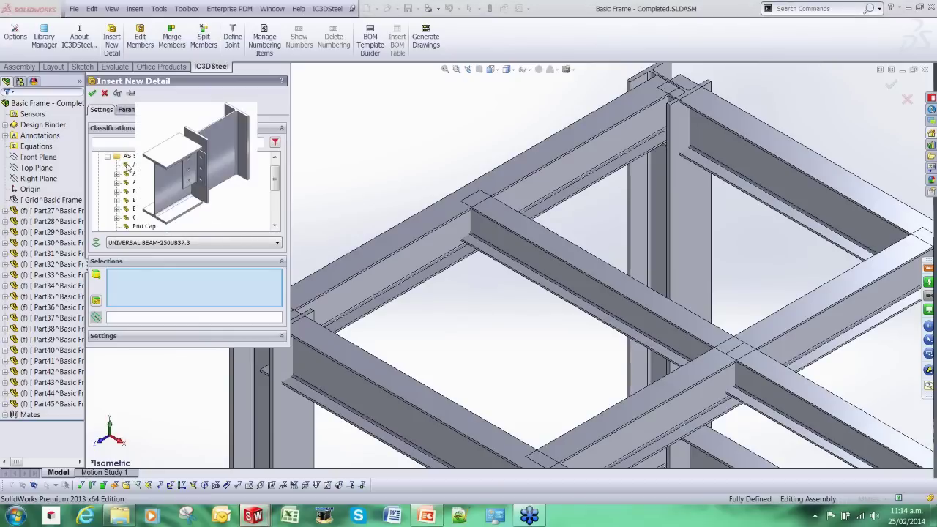
mouse_move(127, 190)
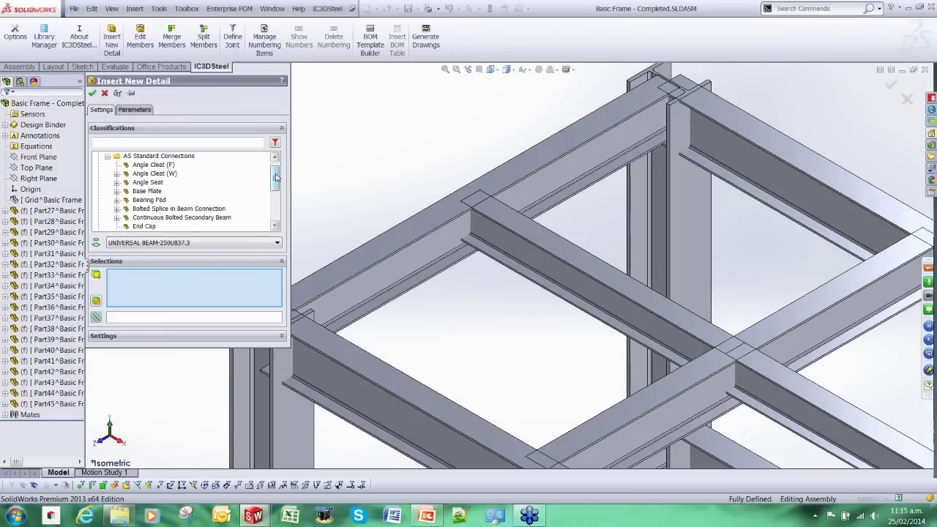
scroll(276, 183, down, 2)
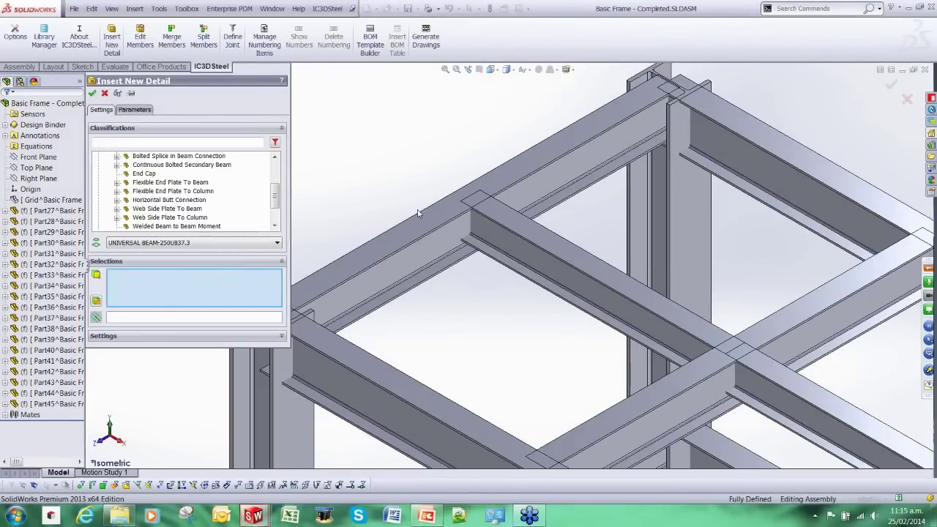
Choose the Welded Beam to Beam Moment connection, drop it near the top edge beam junction and rotate it to face the joint
scroll(450, 220, down, 4)
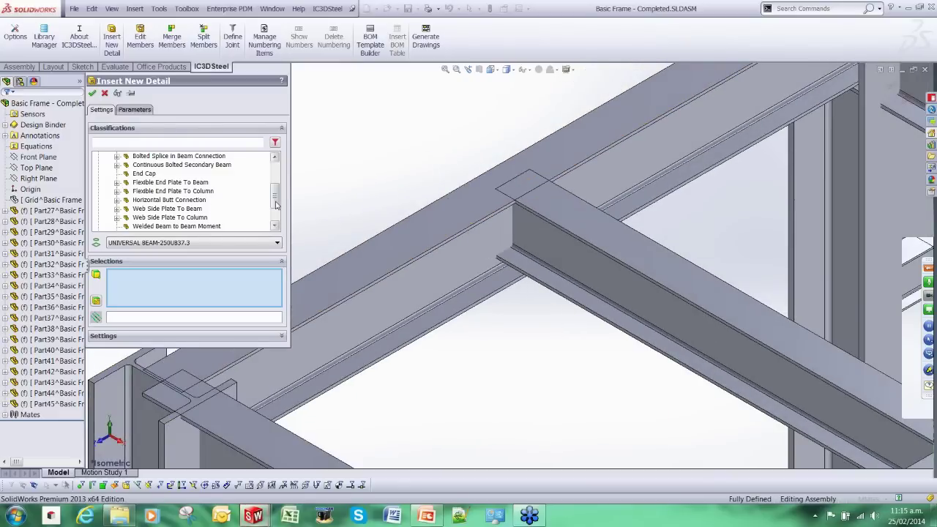
scroll(275, 221, down, 2)
click(150, 191)
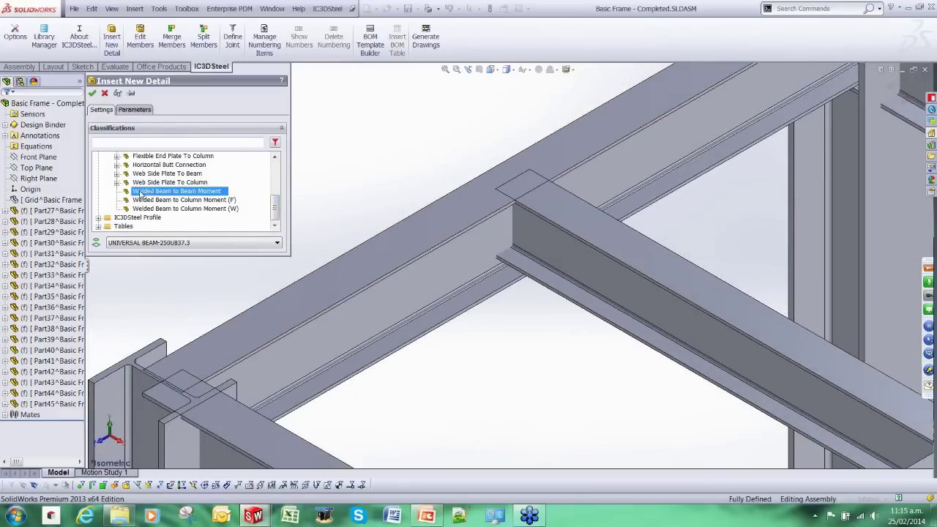
click(92, 94)
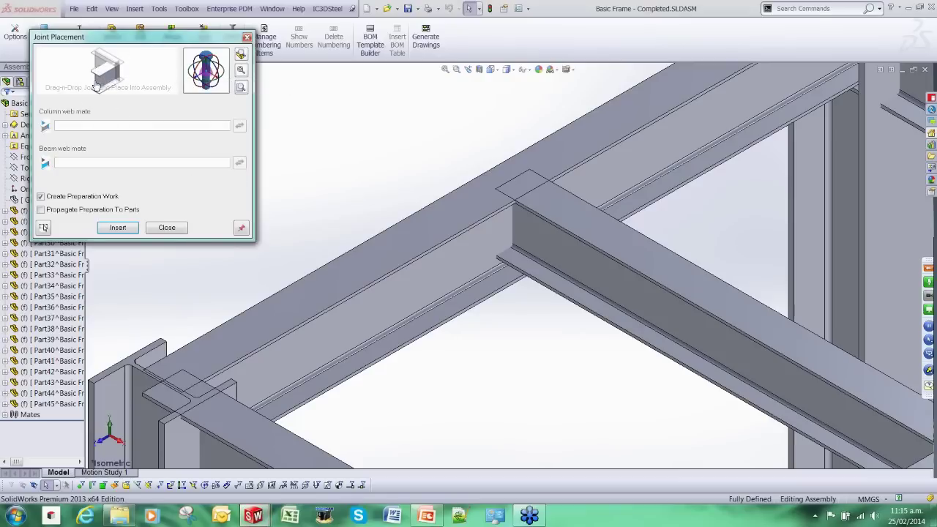
drag(96, 87, 472, 182)
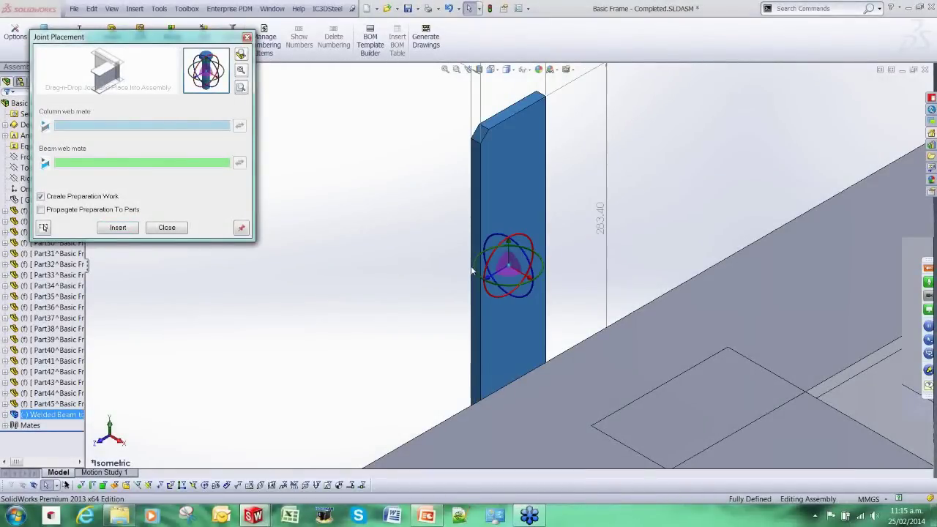
drag(485, 269, 519, 300)
Assign the 310UB46.2 edge beam's web as the column web mate and the 250UB37.3 beam's web as the beam web mate
mouse_move(45, 144)
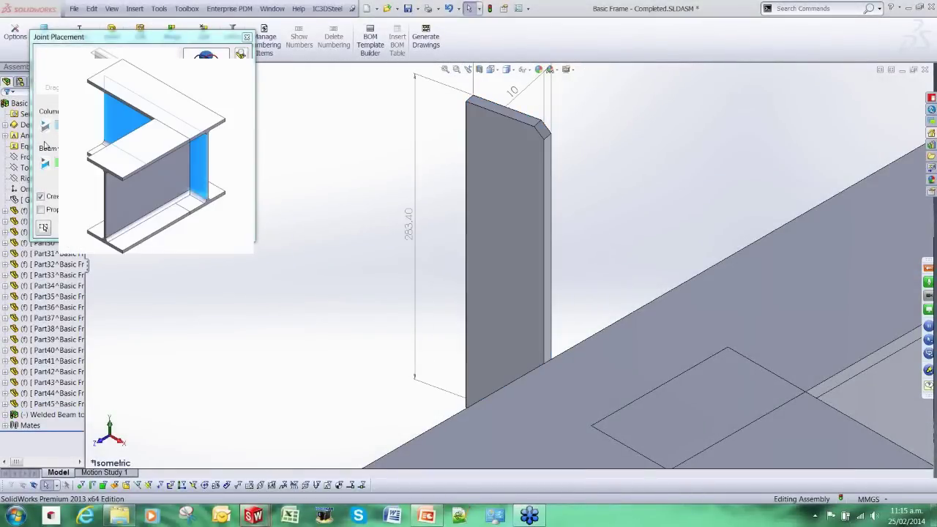
click(541, 281)
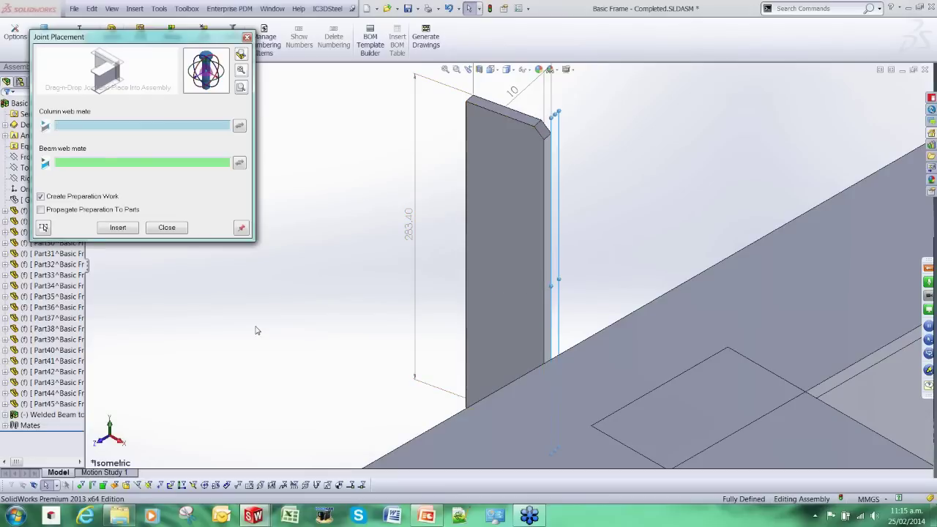
scroll(382, 356, up, 5)
scroll(520, 283, down, 6)
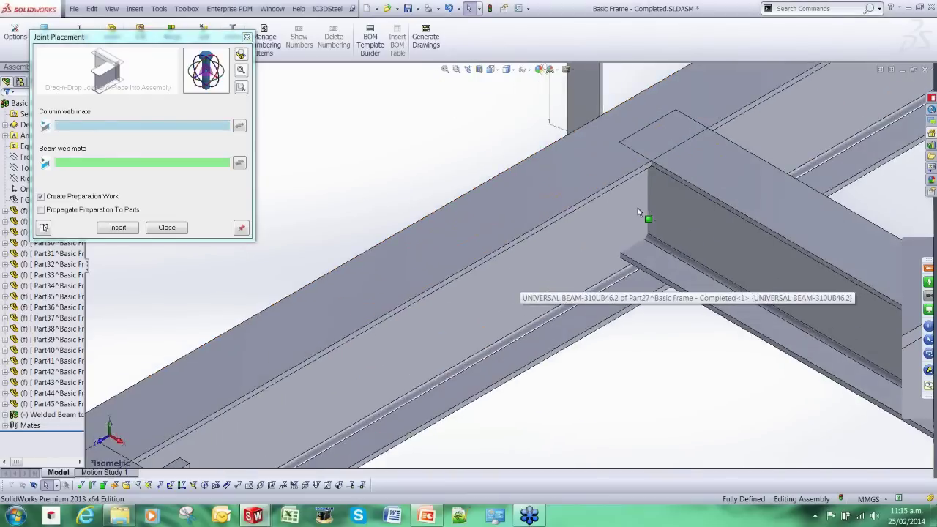
click(583, 251)
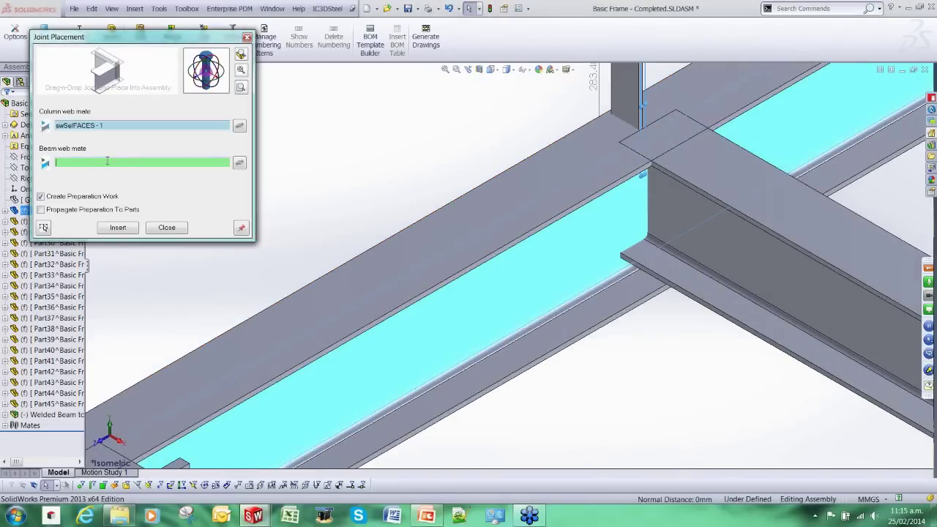
click(733, 256)
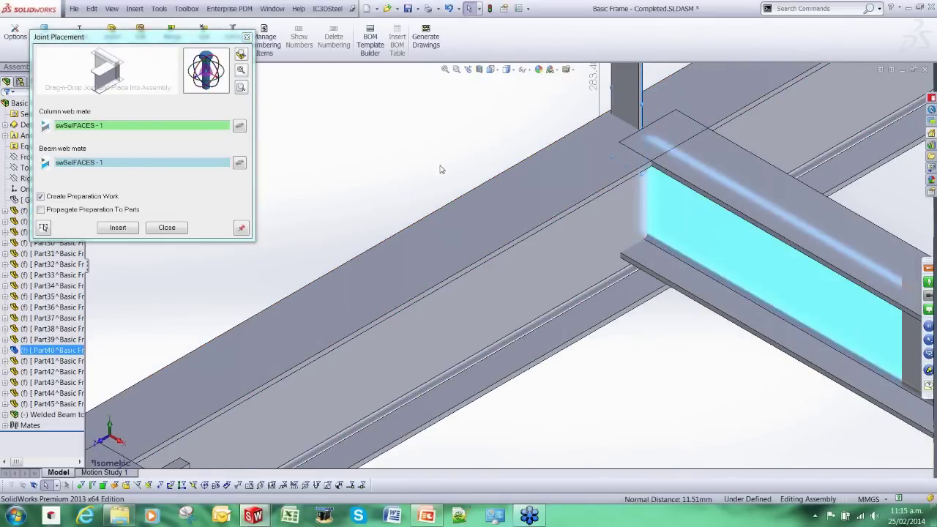
Insert the welded joint with web stiffeners, 10 mm stiffener plate thickness, 6 mm weld fillet size and coped stiffener plates
click(118, 228)
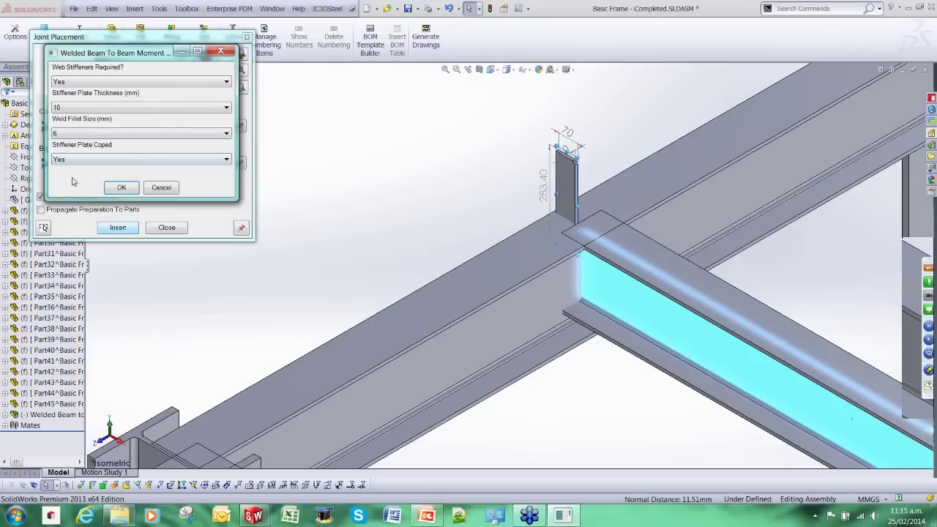
click(119, 189)
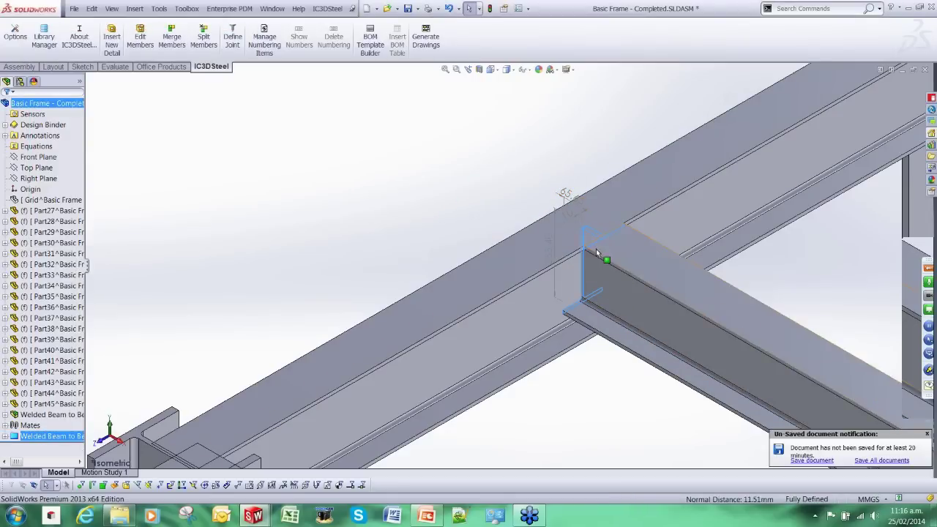
middle_drag(596, 248, 387, 217)
scroll(633, 357, up, 3)
scroll(615, 272, down, 3)
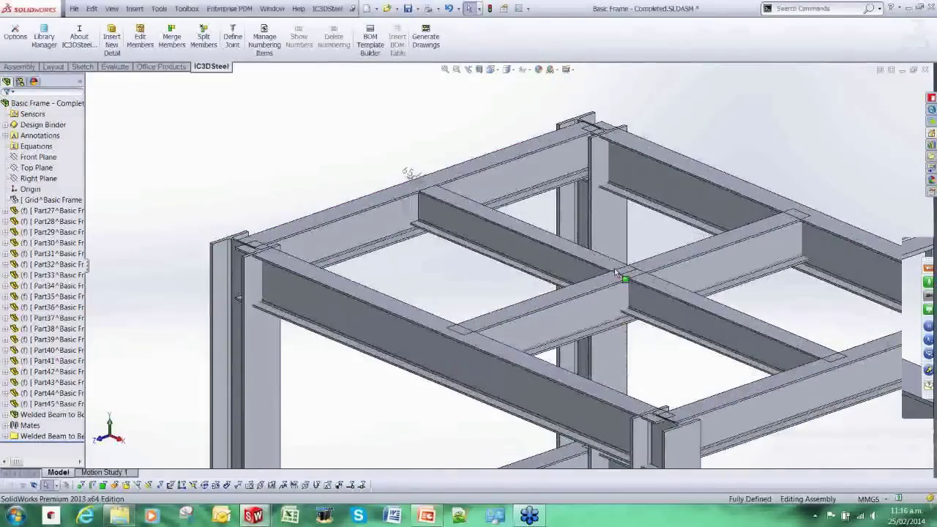
Choose the Continuous Bolted Secondary Beam connection and place it near the central crossing of the top-level beams
middle_drag(615, 272, 326, 138)
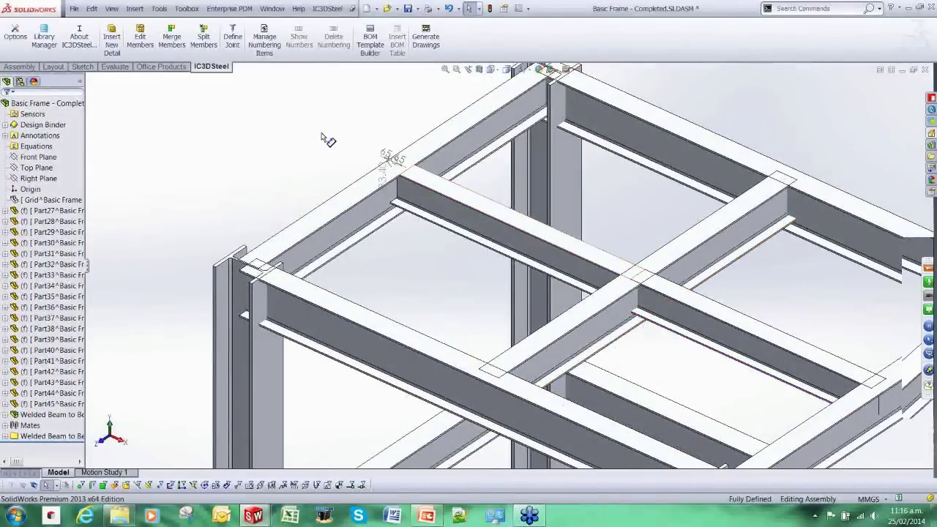
click(111, 41)
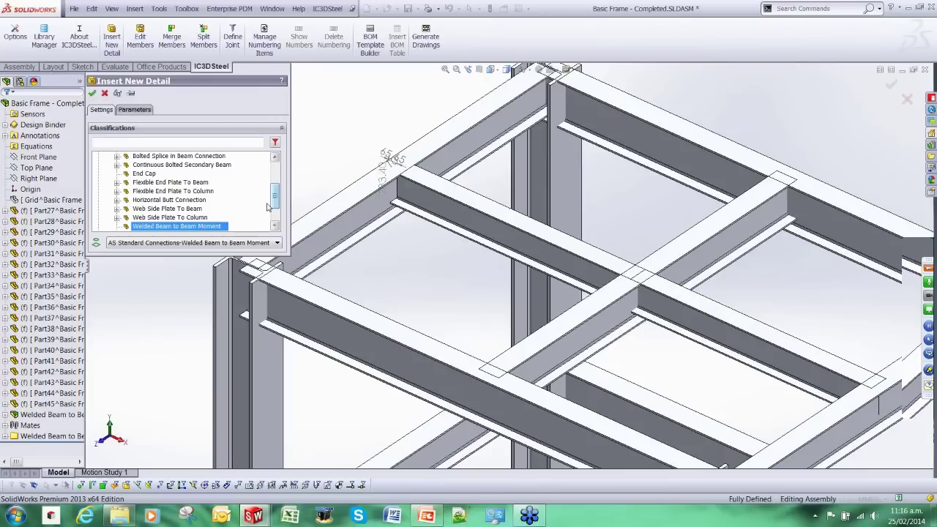
click(139, 165)
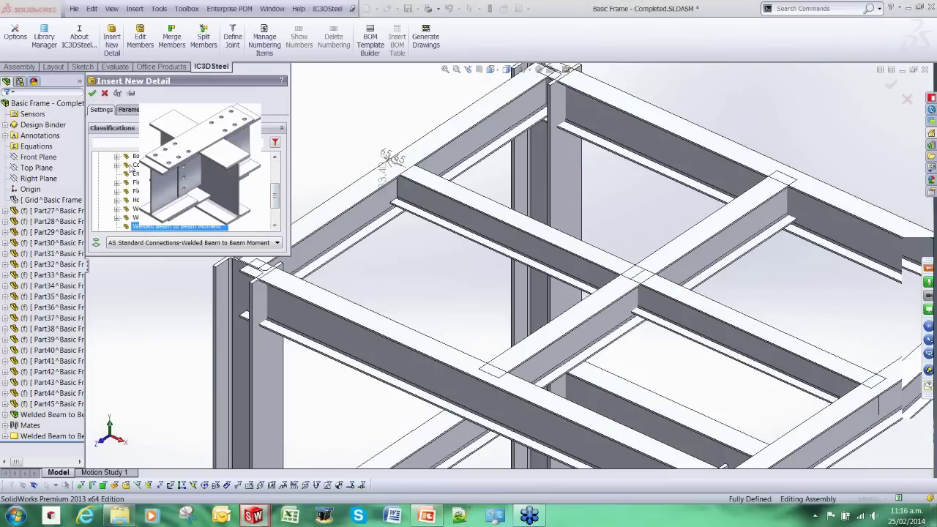
click(93, 93)
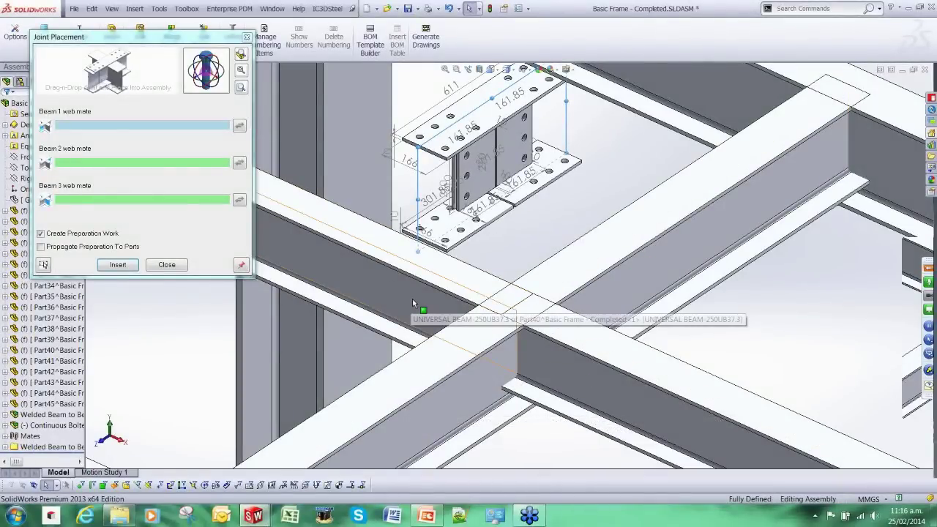
Rotate the bolted connection in line with the 250UB37.3 secondary beams and assign the three beam webs at the crossing as its web mates
click(516, 157)
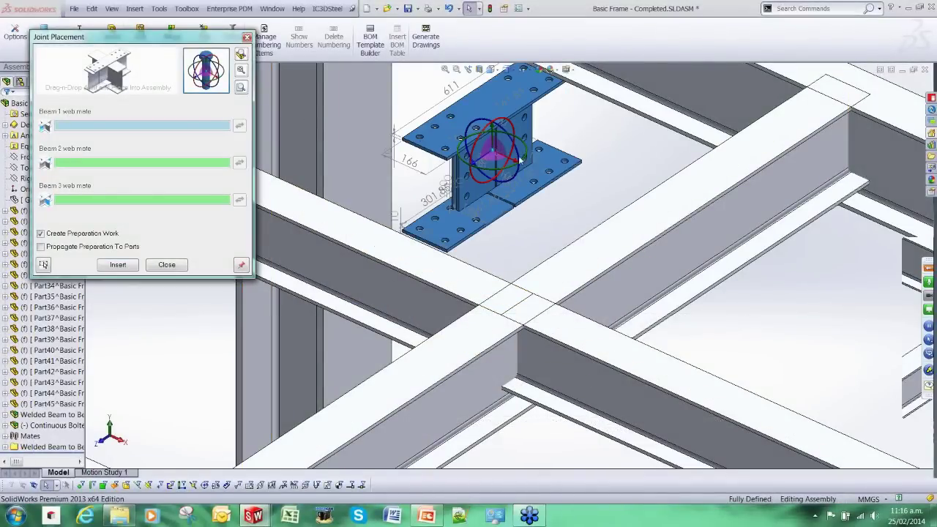
drag(516, 157, 512, 178)
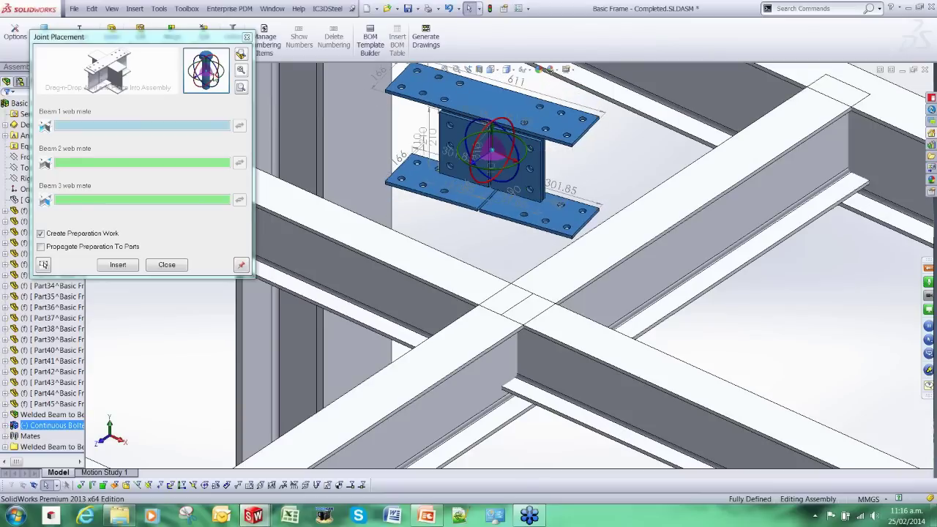
click(396, 290)
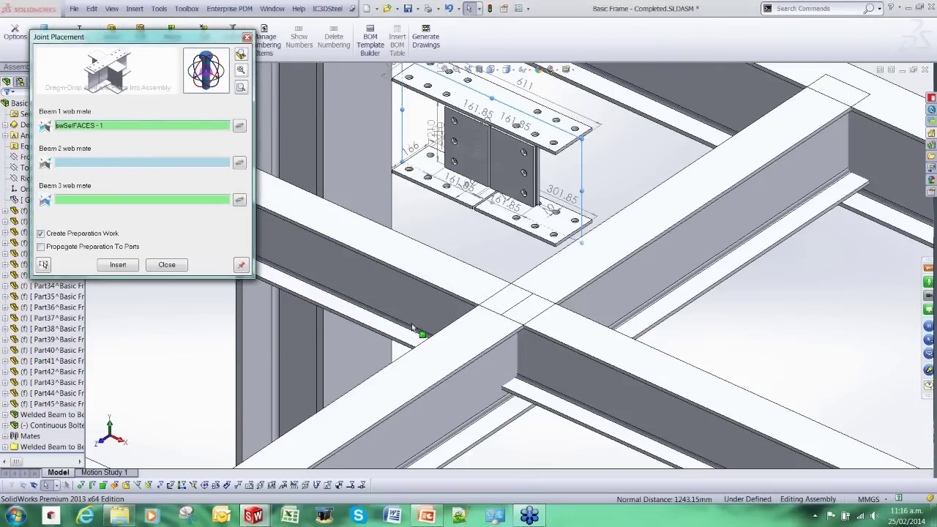
click(564, 366)
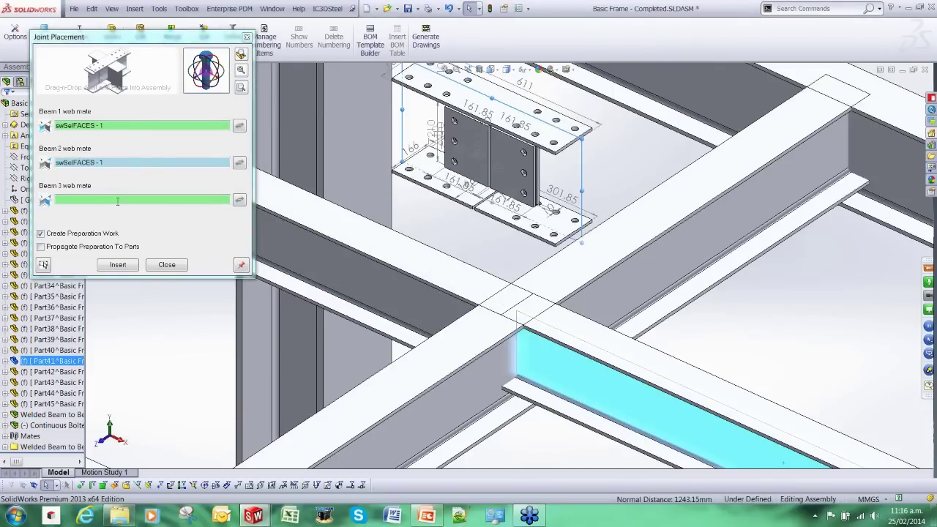
click(117, 200)
click(440, 404)
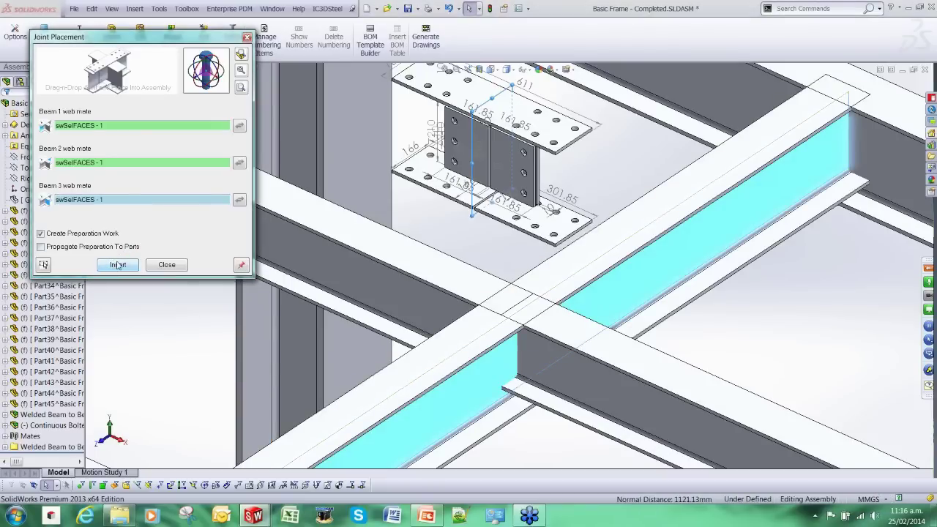
Insert the bolted joint with 10 mm plates, M20 bolts, 70 mm bolt row pitch, 2 rows within the web and 4 along the flange
click(117, 265)
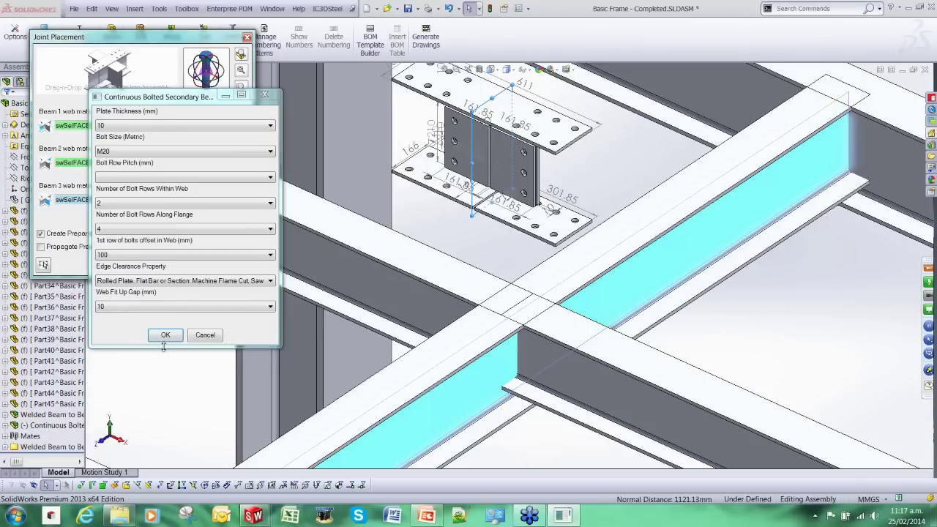
click(128, 177)
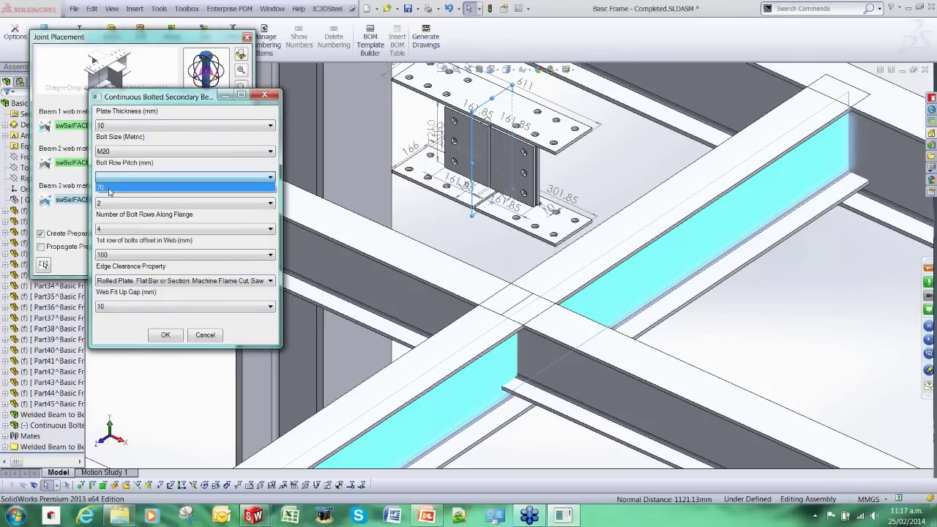
click(112, 189)
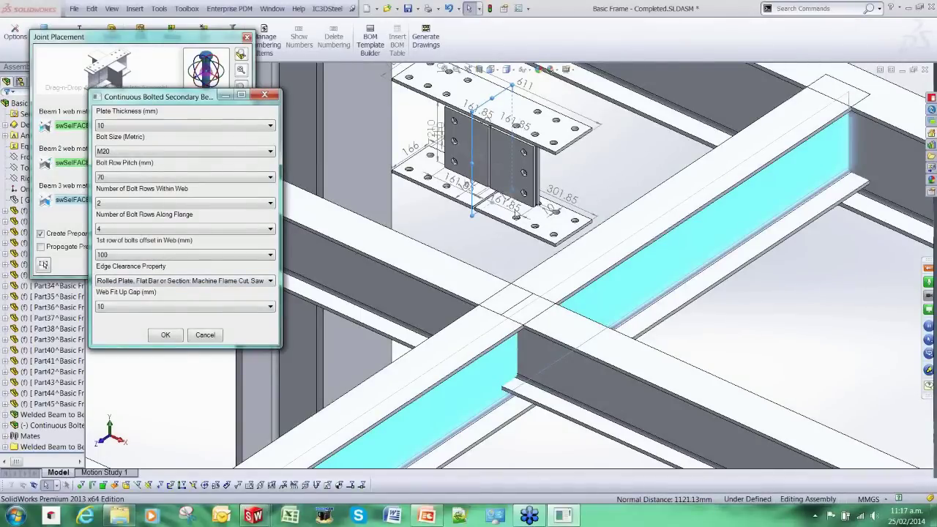
click(164, 334)
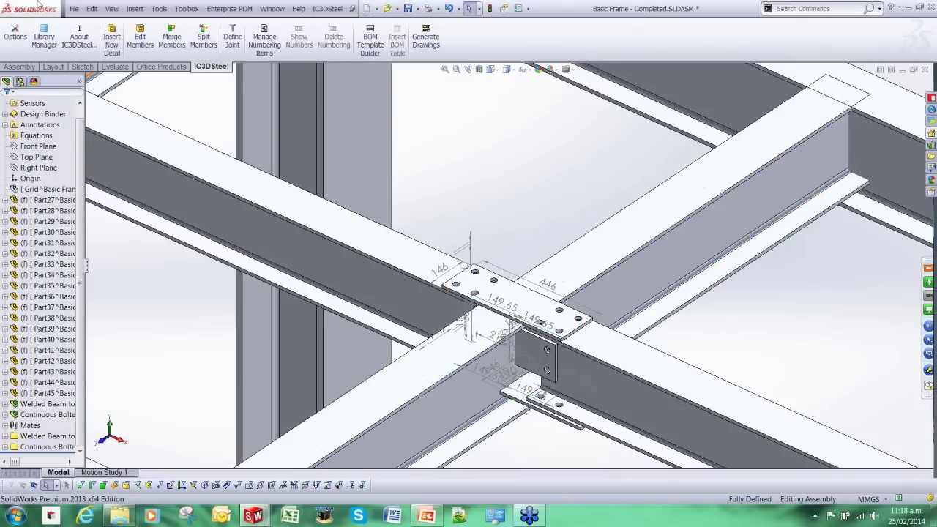
Hide all annotations in the Basic Frame - Completed assembly
click(111, 8)
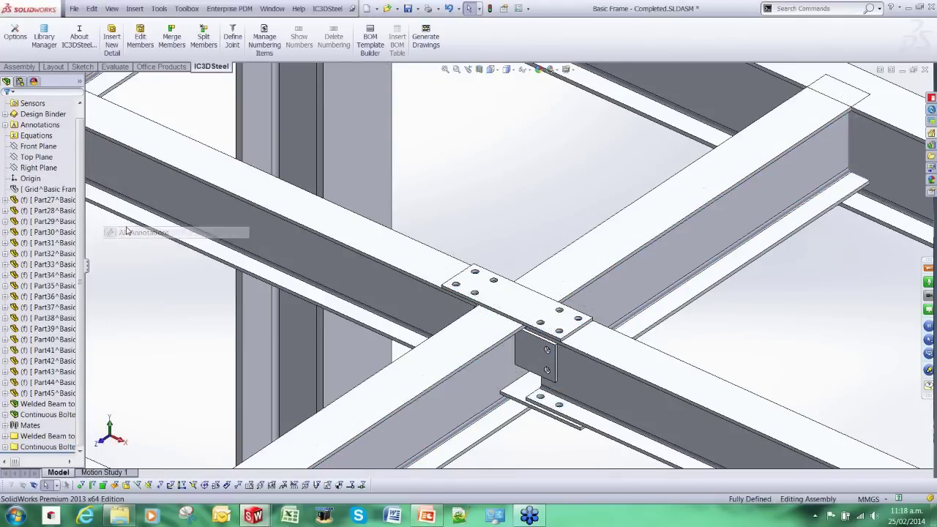
middle_drag(549, 210, 572, 258)
scroll(564, 234, up, 5)
mouse_move(556, 207)
middle_down()
mouse_move(523, 343)
mouse_move(544, 335)
mouse_move(500, 262)
middle_up()
scroll(523, 344, up, 3)
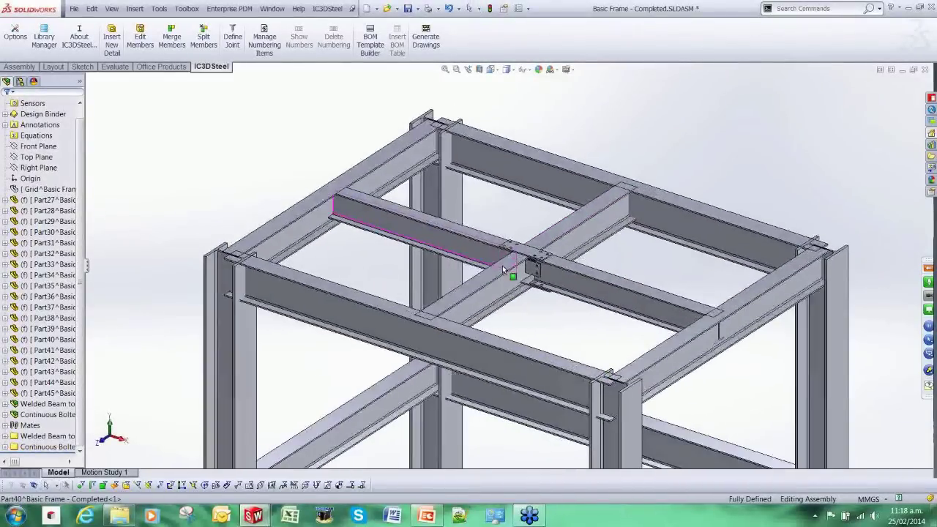
Switch to the Detail Frame - Composite Overall drawing and open the frame assembly from its isometric view
click(272, 8)
mouse_move(270, 118)
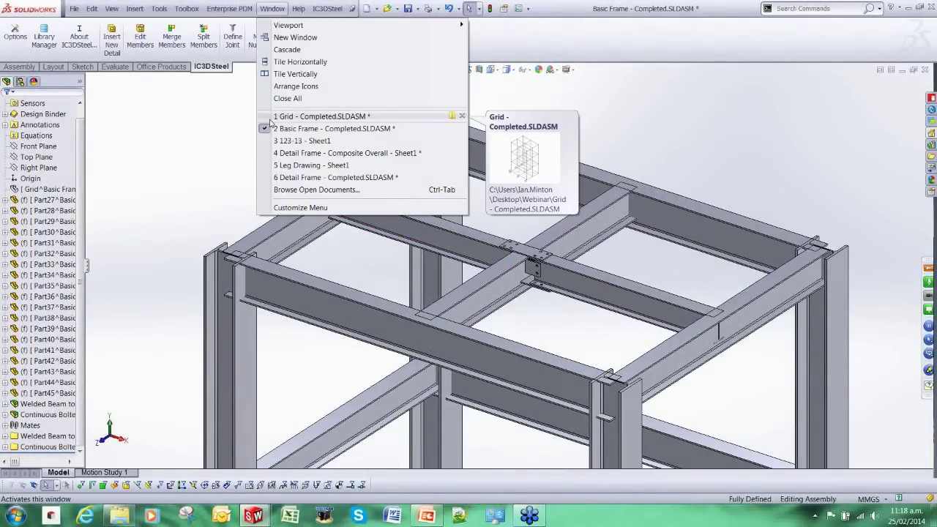
mouse_move(277, 154)
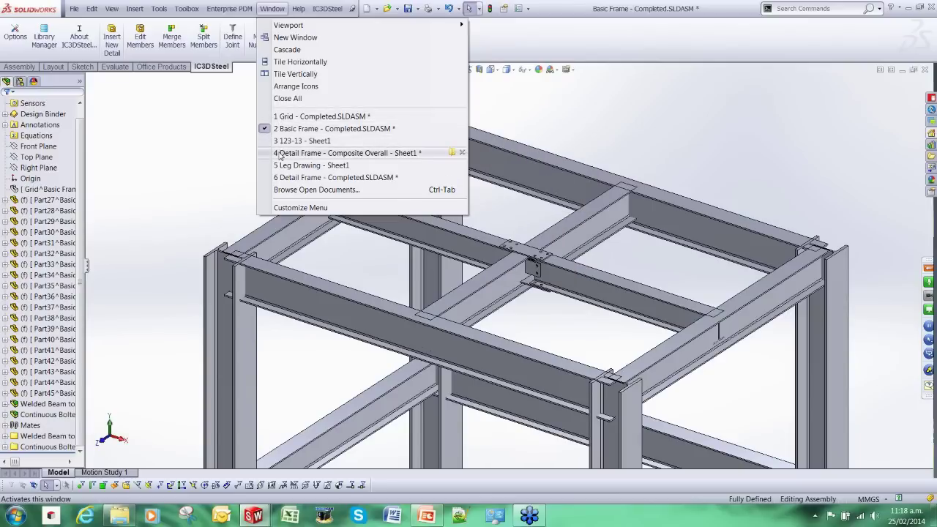
click(280, 154)
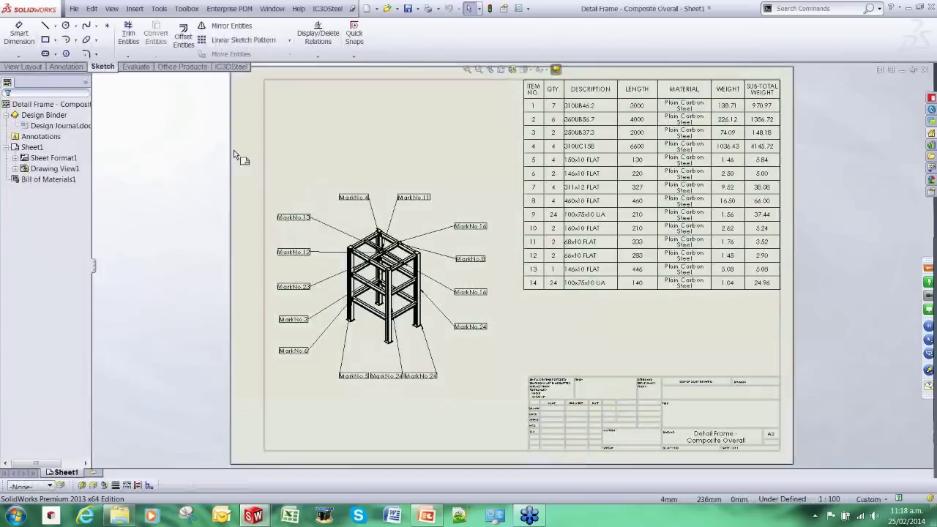
right_click(349, 222)
click(354, 202)
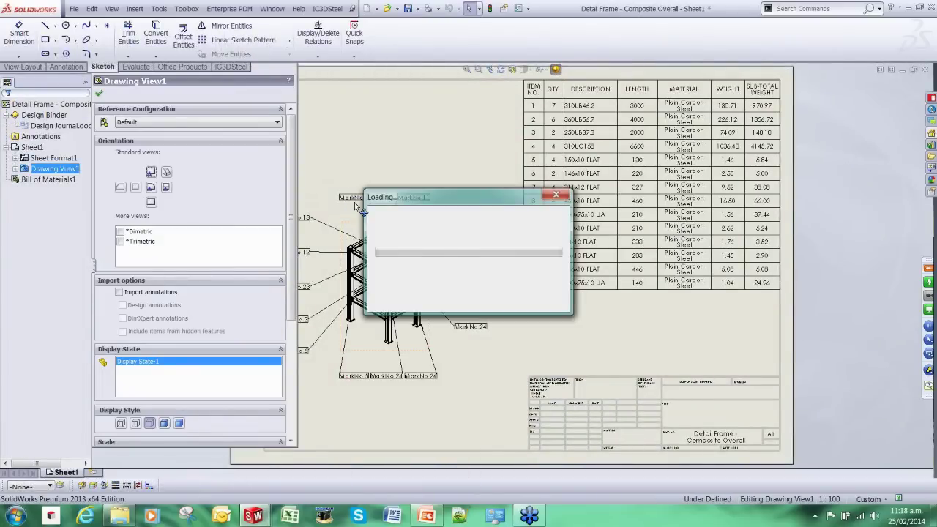
Examine the angle cleat connections between the beams and columns of the Detail Frame - Composite assembly
scroll(412, 209, down, 5)
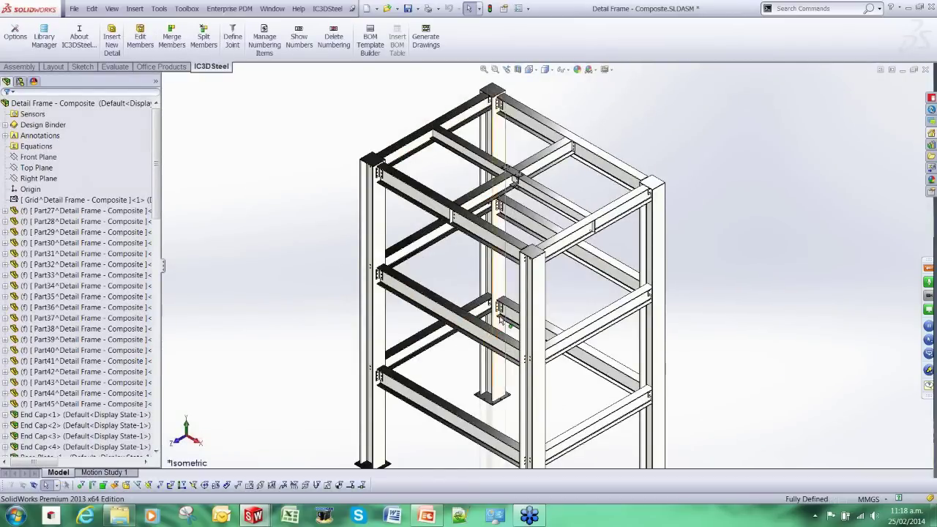
scroll(505, 307, down, 3)
scroll(501, 293, down, 4)
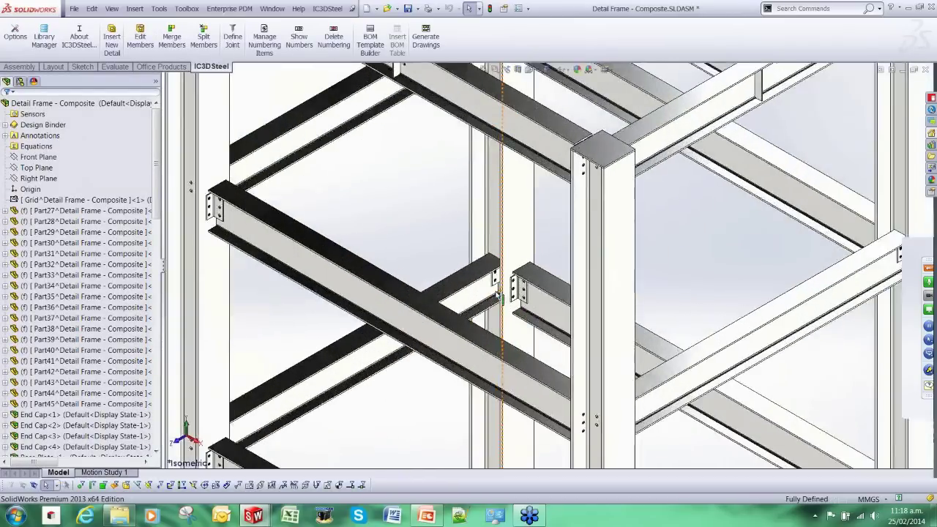
scroll(489, 277, down, 2)
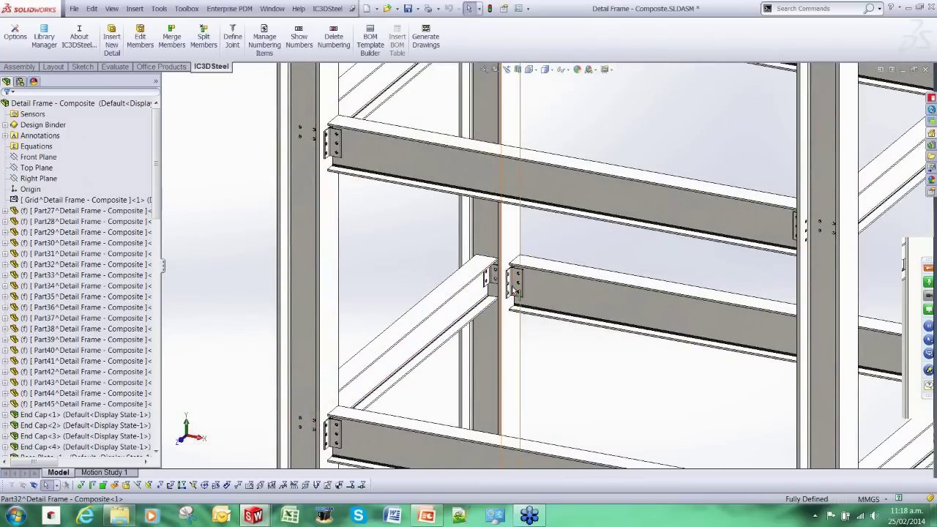
scroll(519, 280, down, 2)
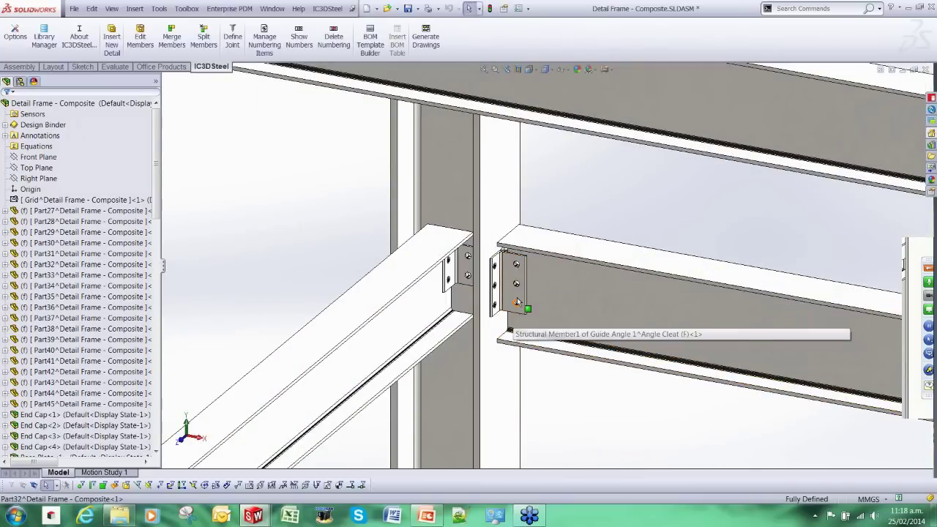
scroll(517, 297, up, 10)
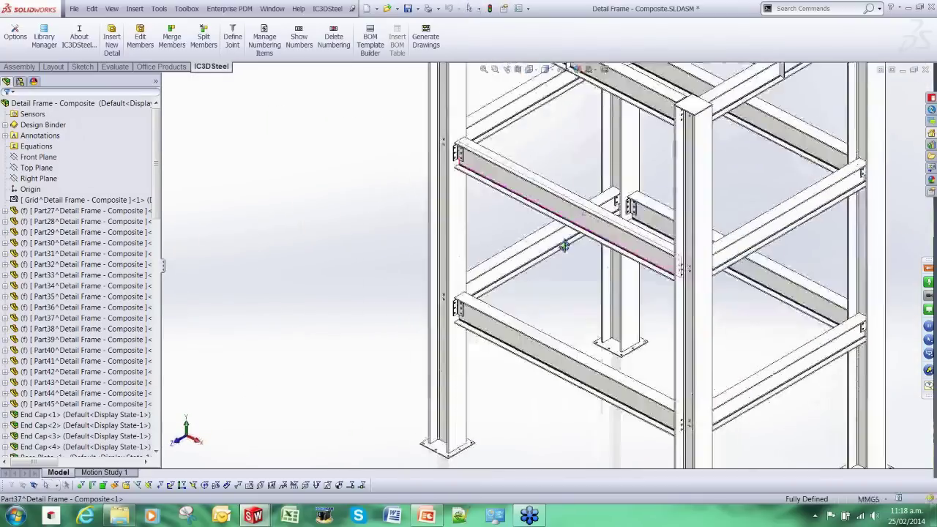
scroll(622, 240, down, 2)
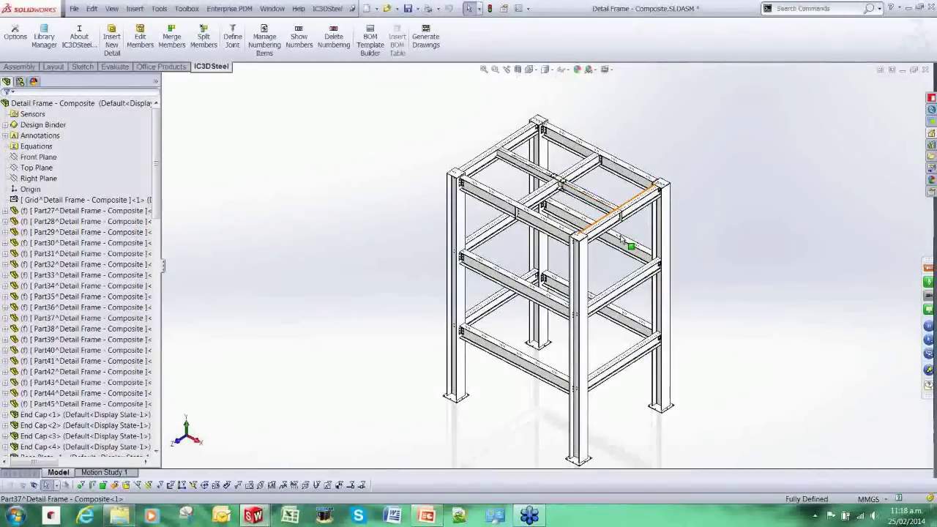
Return to the Detail Frame - Composite Overall drawing and review its mark numbers and bill of materials
click(271, 8)
mouse_move(293, 167)
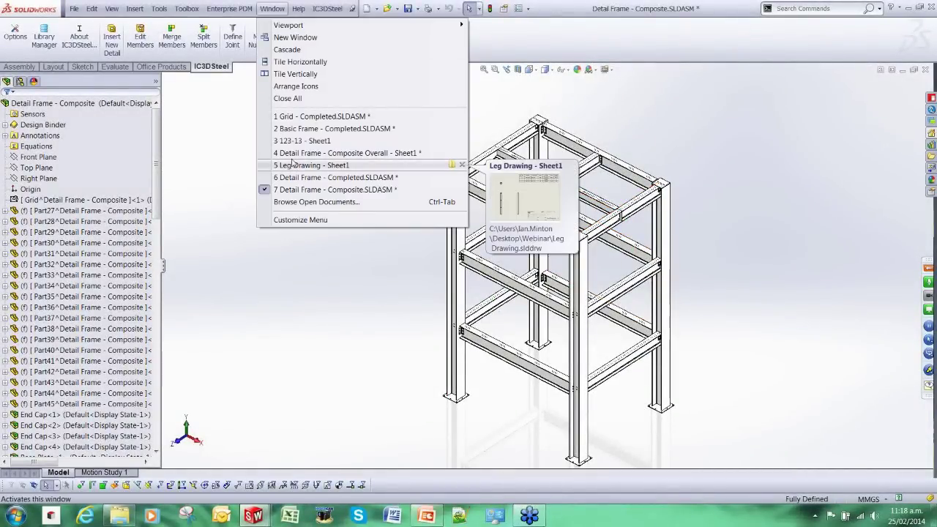
click(293, 153)
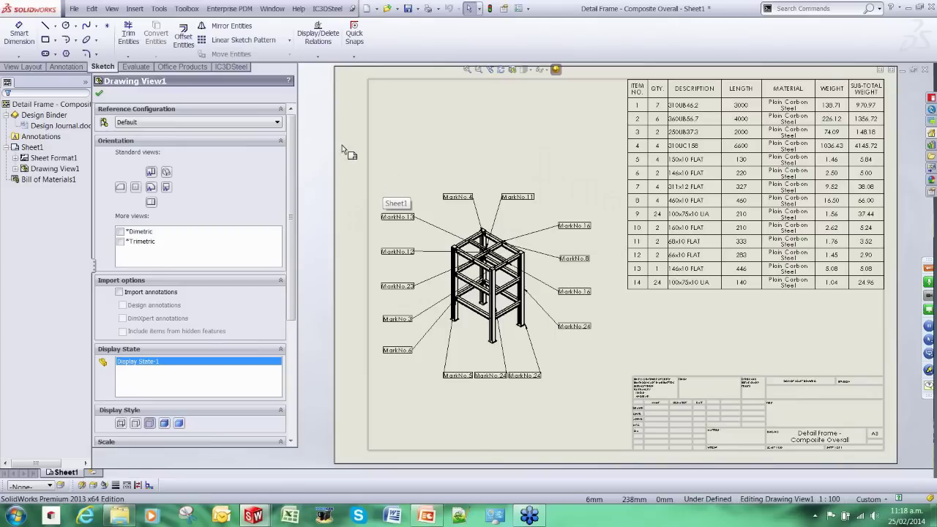
click(881, 82)
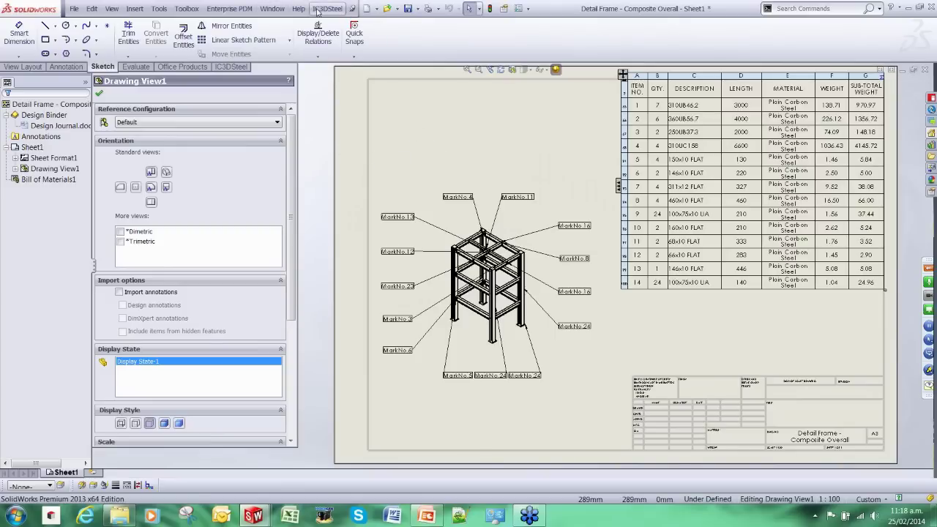
Switch to the Detail Frame - Completed assembly and auto-number its items with numeric marks in the Numbering Manager
click(318, 9)
mouse_move(272, 8)
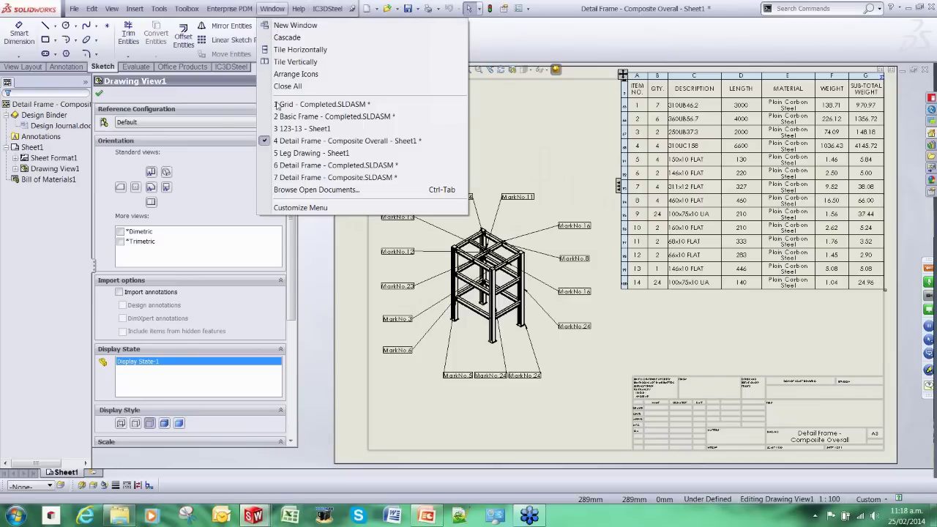
click(285, 165)
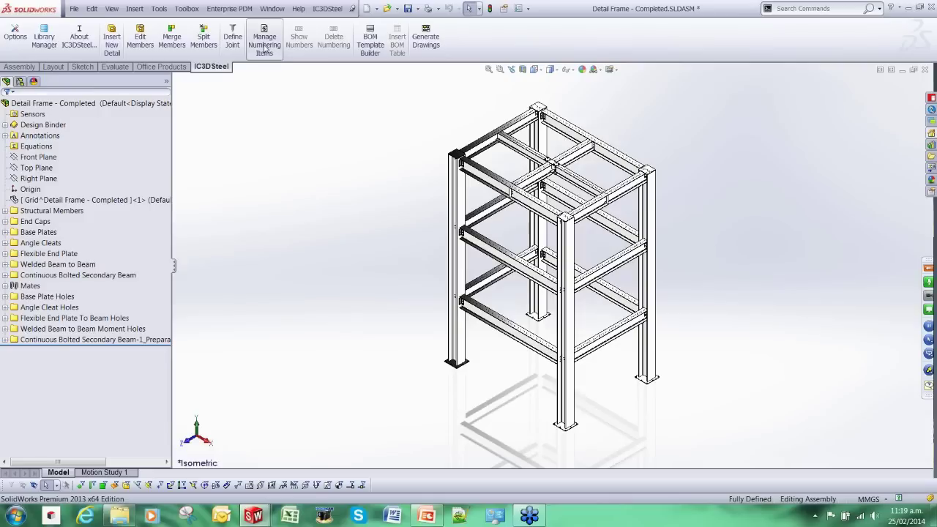
click(265, 41)
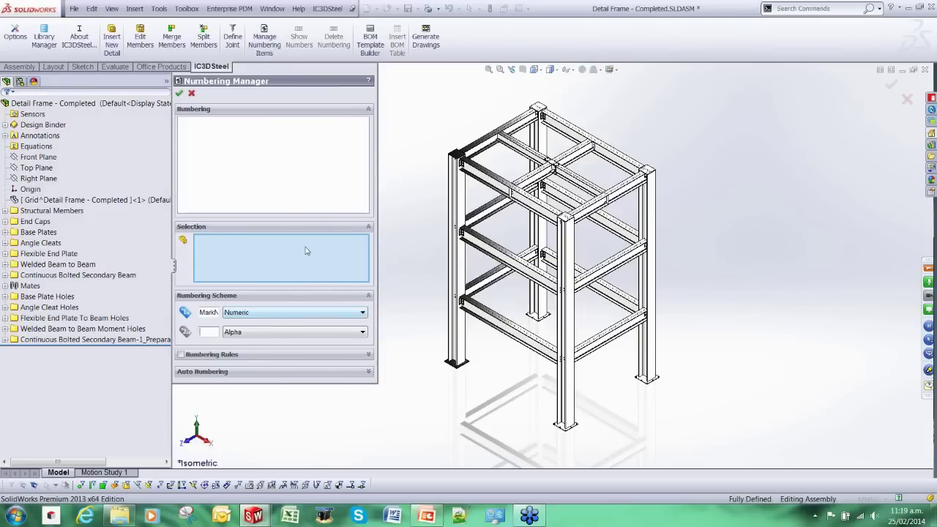
click(198, 372)
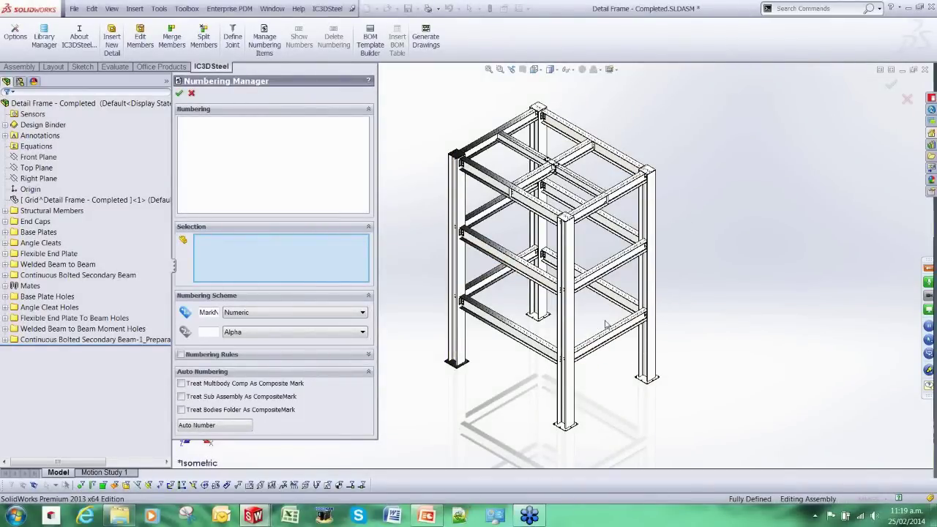
click(215, 426)
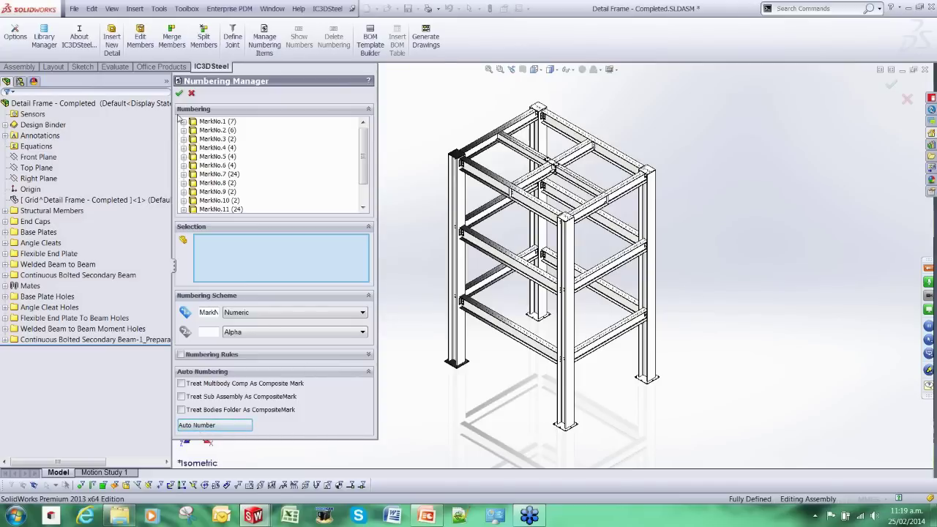
Check which items carry MarkNo.1, 2, 5, 7, 10 and 8 by highlighting each mark in the model
click(202, 122)
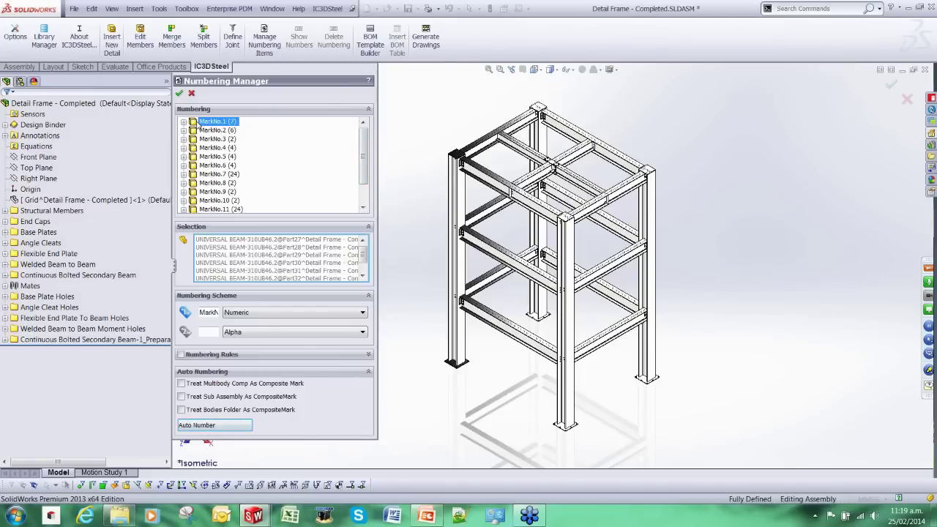
click(204, 130)
click(206, 156)
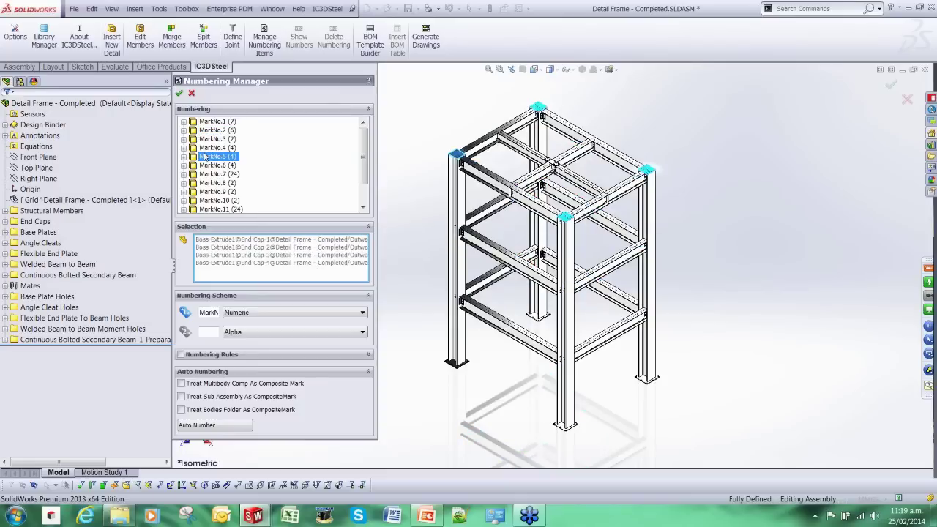
click(206, 174)
click(198, 201)
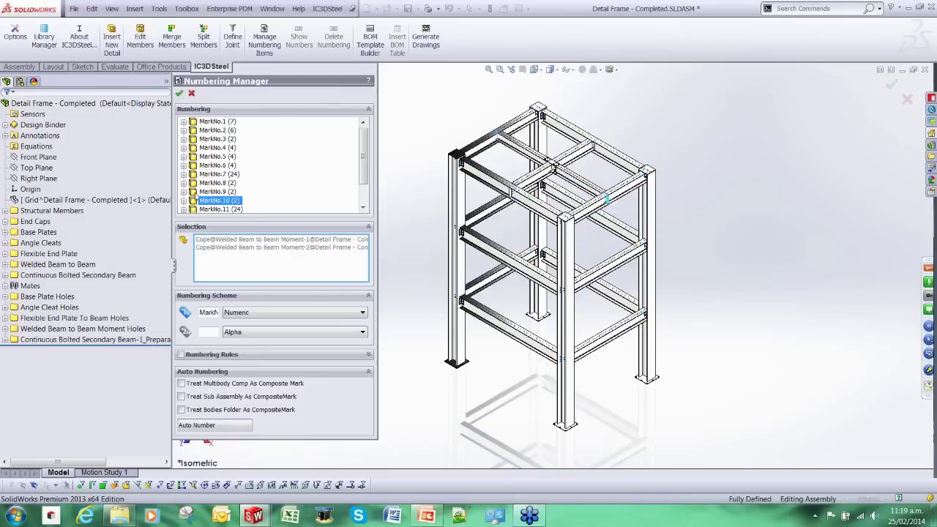
click(199, 182)
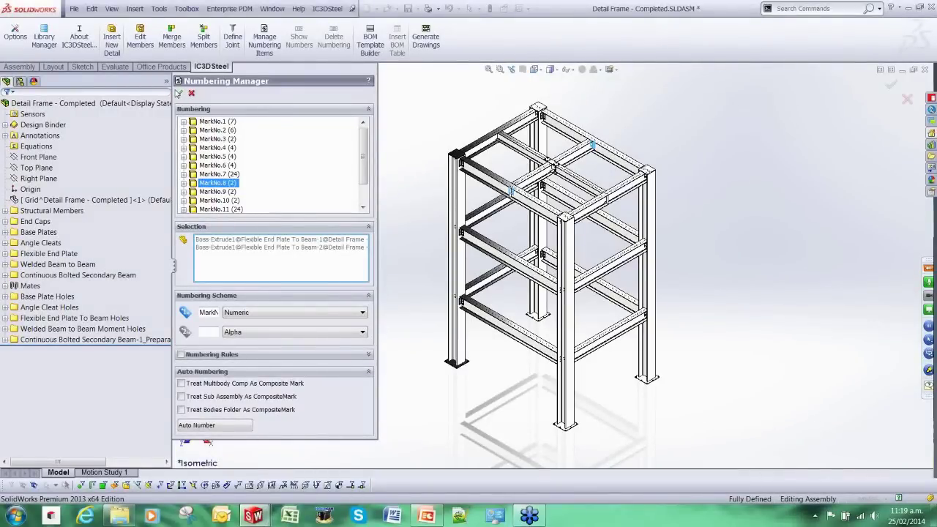
Accept the numbering and show the mark numbers with their quantities on the frame model
click(178, 93)
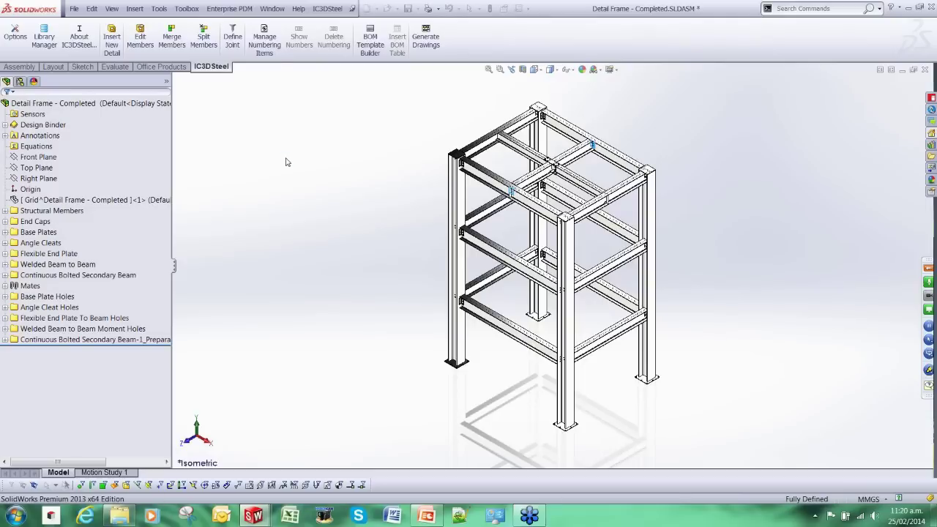
click(299, 40)
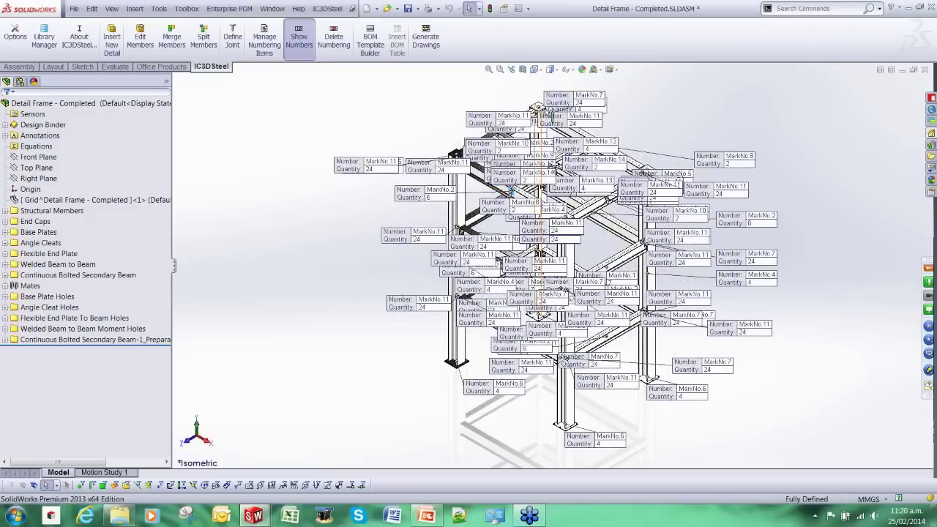
Move the MarkNo.5 label of the rear column's end cap clear of the neighbouring MarkNo.7 label
scroll(394, 199, down, 3)
scroll(321, 315, down, 3)
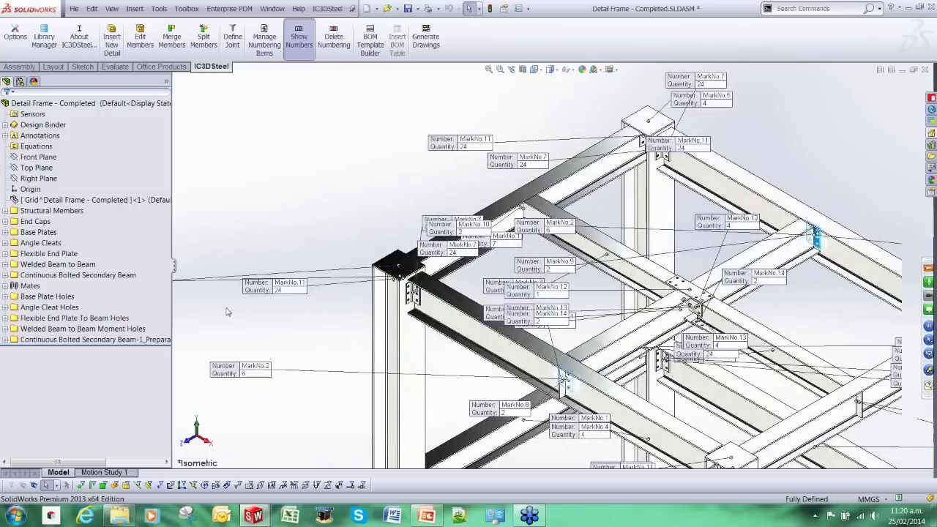
middle_drag(233, 305, 687, 117)
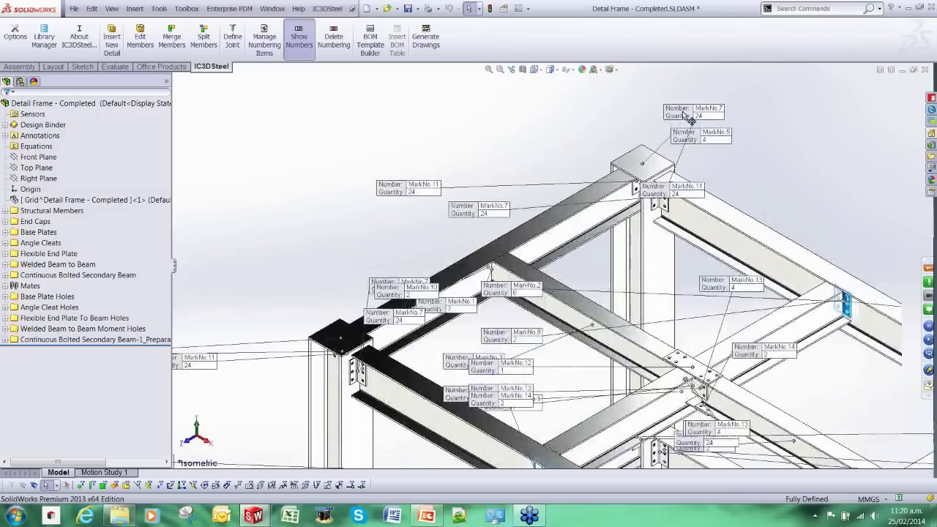
drag(688, 133, 550, 114)
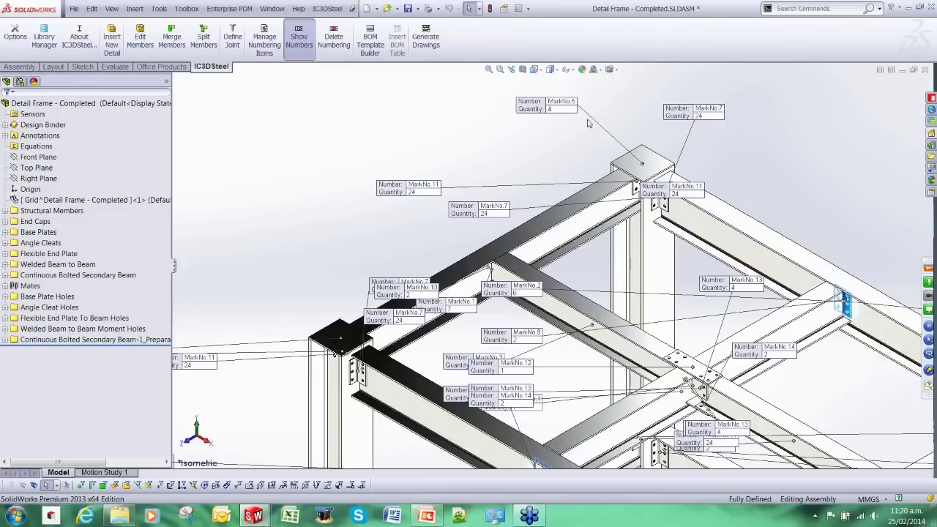
Separate the overlapping labels of the left corner column, moving MarkNo.11 lower and MarkNo.5 closer to its end cap
ctrl+middle_drag(118, 369, 528, 267)
drag(369, 257, 347, 308)
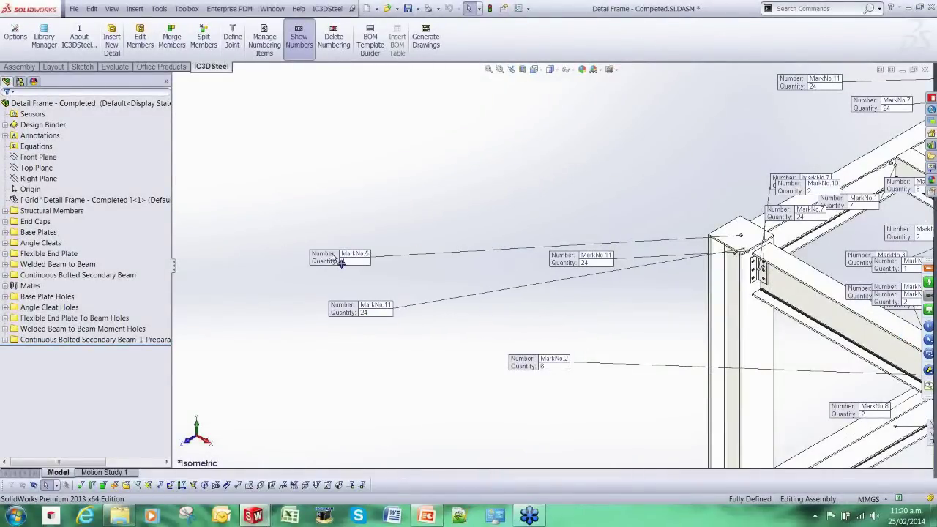
drag(337, 258, 622, 179)
scroll(775, 219, down, 5)
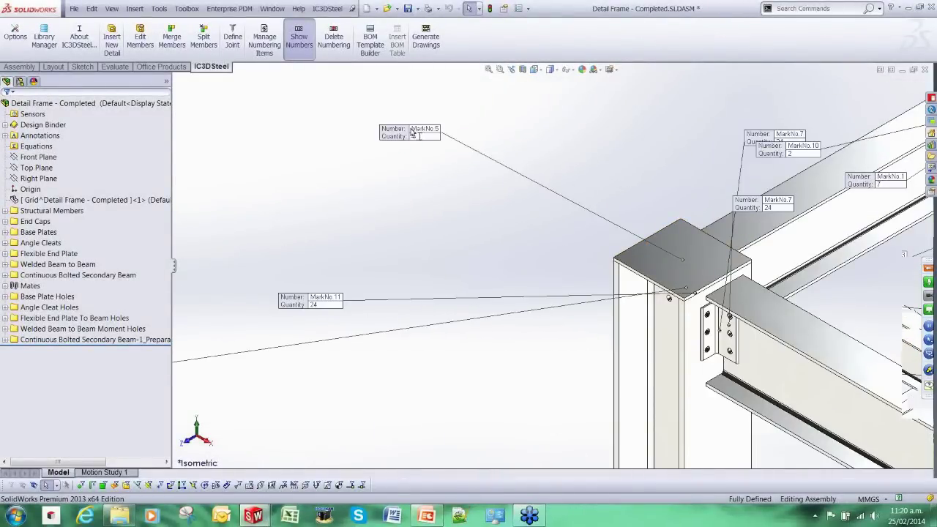
scroll(578, 252, up, 5)
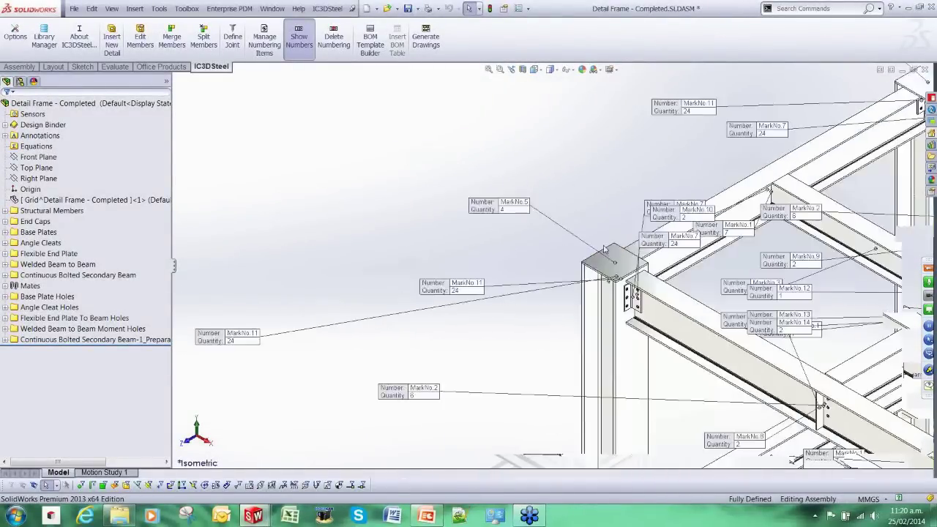
scroll(604, 250, up, 5)
scroll(663, 210, down, 5)
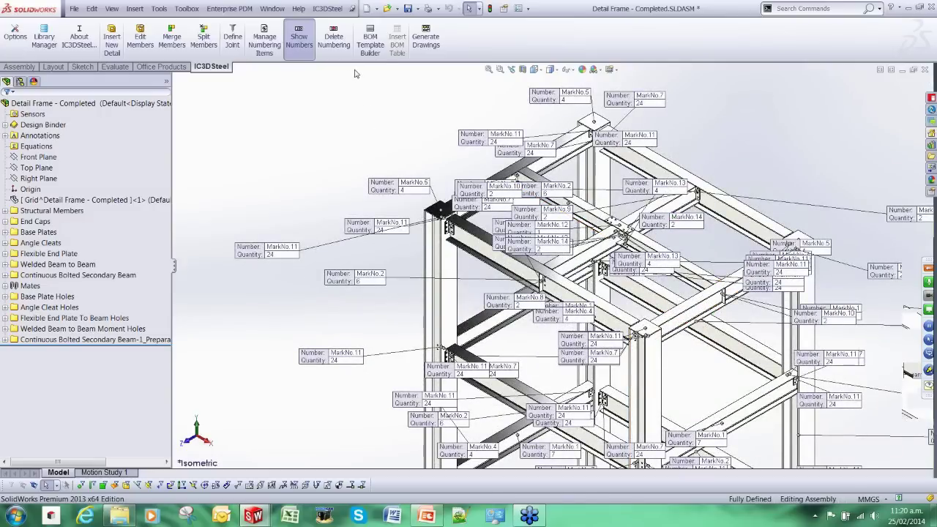
Start the Drawings Generator and select all marks from MarkNo.1 to MarkNo.14 for drawing creation
click(425, 40)
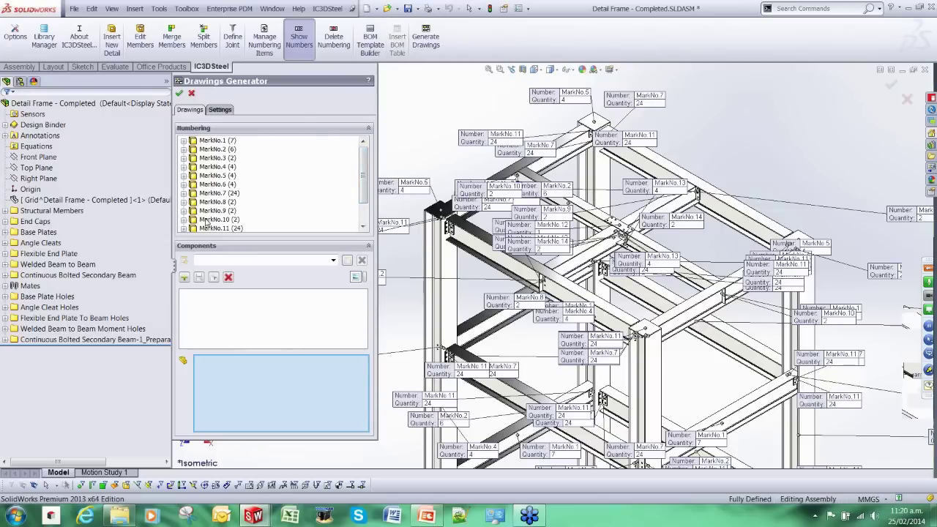
scroll(219, 147, down, 1)
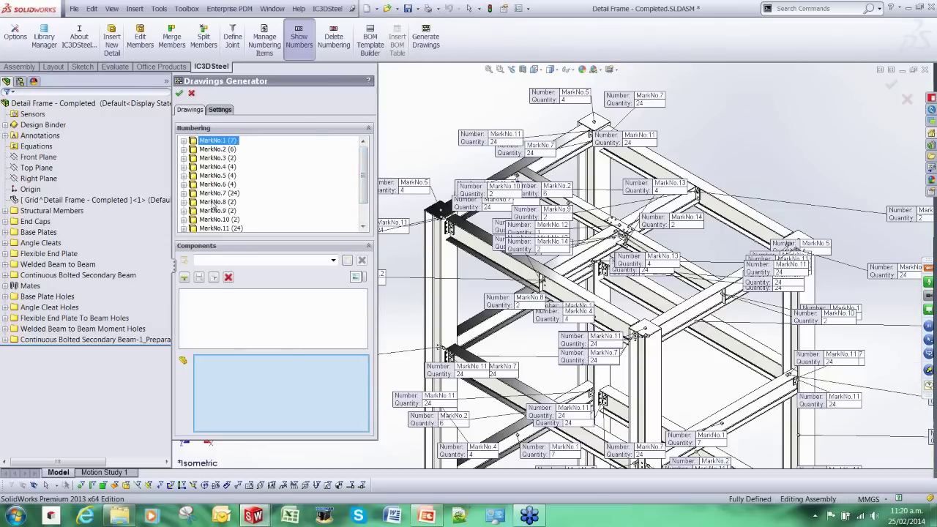
click(204, 230)
key(ctrl+a)
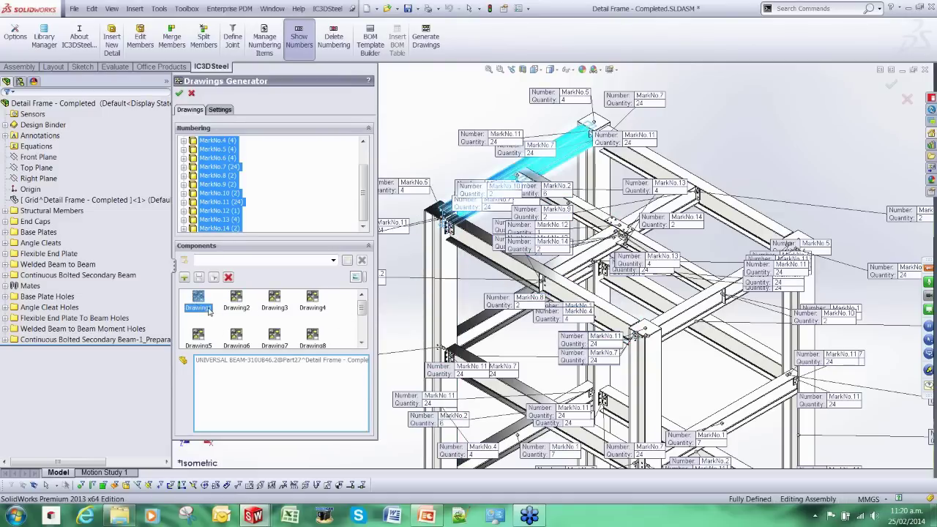
Rename the first two drawings as Job 111-01 and Job 111-02, then cancel the Drawings Generator
click(198, 316)
click(199, 308)
key(Return)
text(111-01)
key(ctrl+a)
click(238, 307)
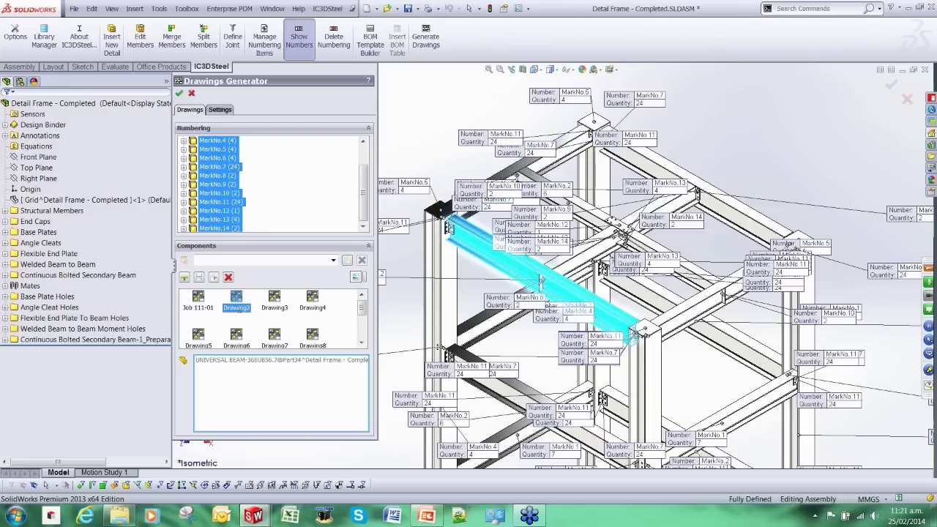
click(238, 308)
text(Job 111-02)
click(247, 330)
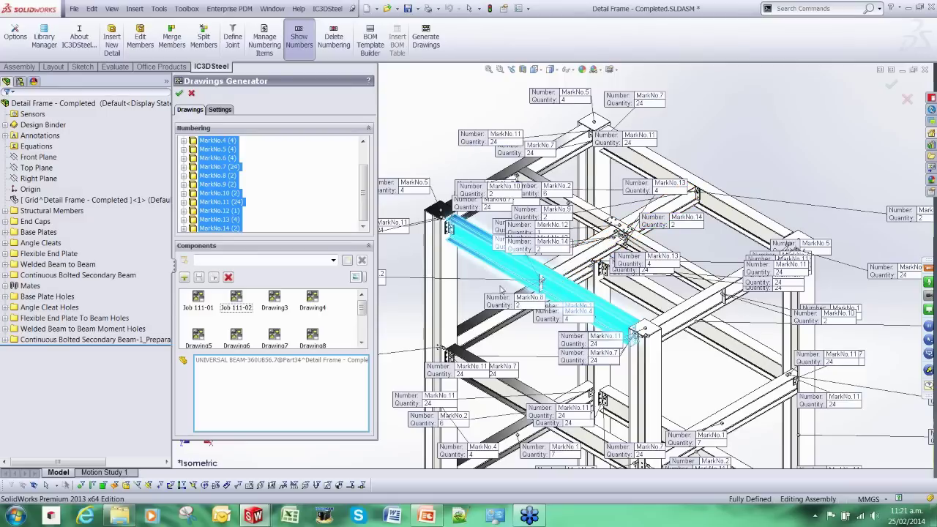
click(193, 94)
Switch to the 123-13 drawing and examine its angle cleat views and bill of materials
click(272, 9)
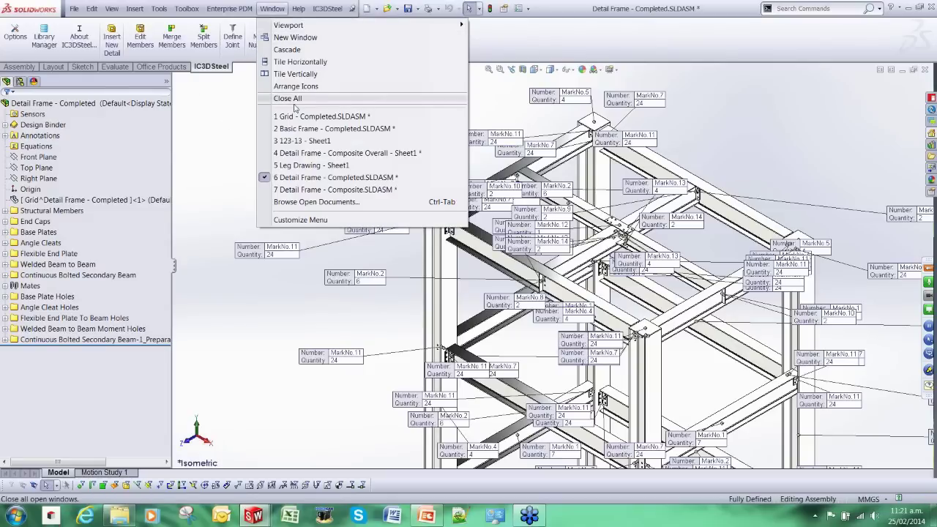
click(296, 141)
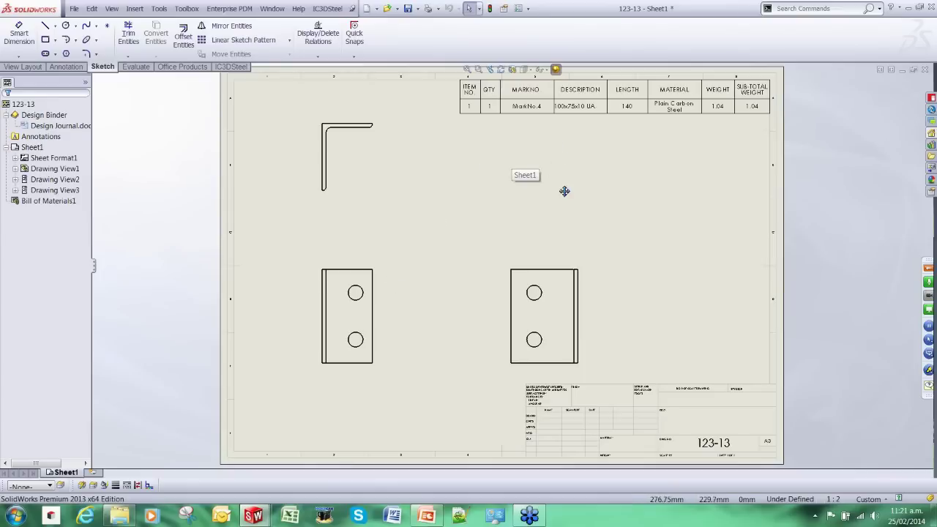
scroll(563, 190, down, 3)
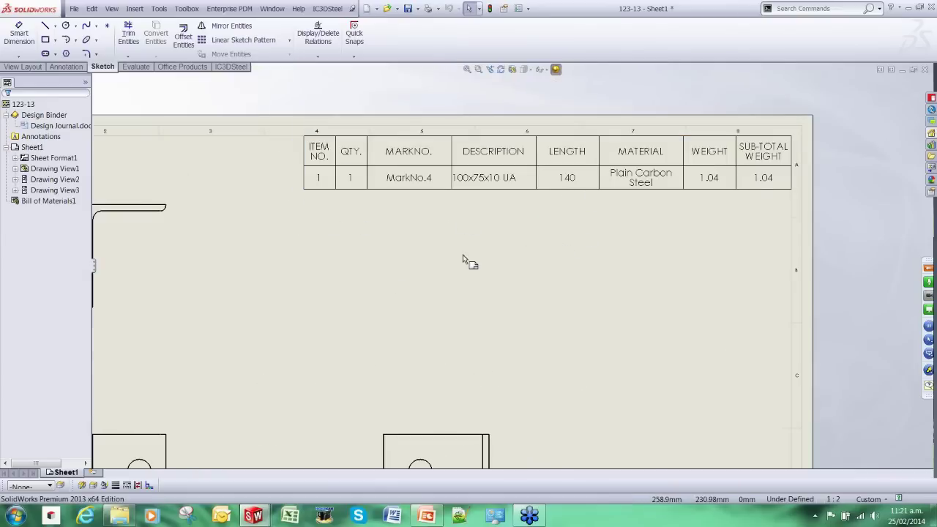
key(z)
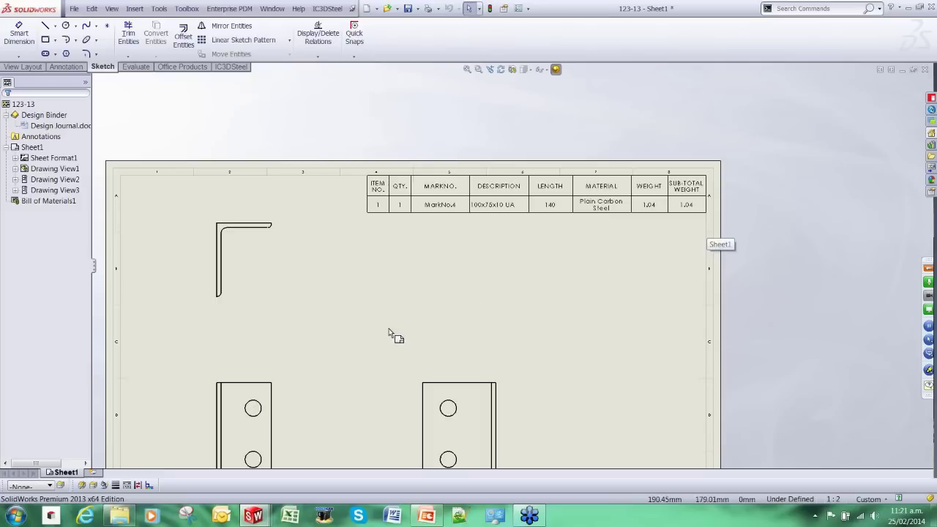
middle_drag(389, 332, 428, 307)
key(f)
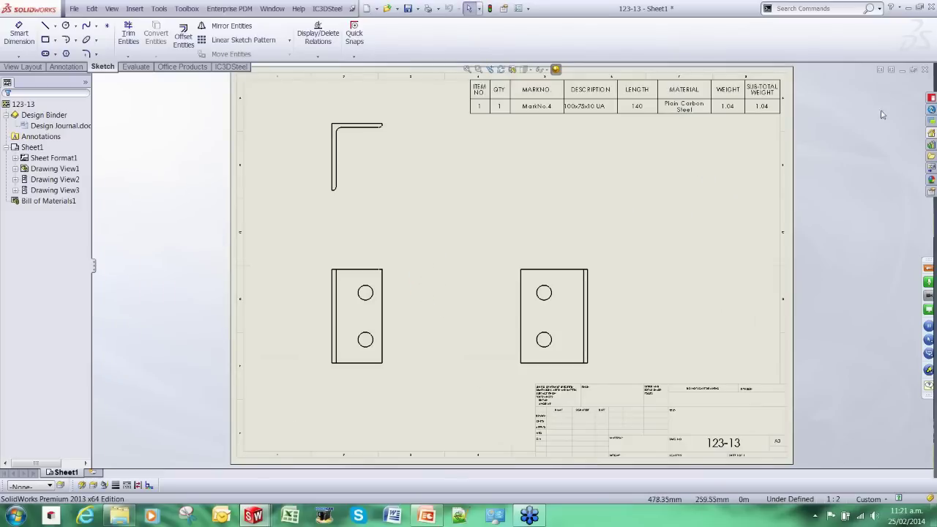
Close the 123-13 drawing and the Detail Frame - Completed assembly without saving their changes
click(924, 71)
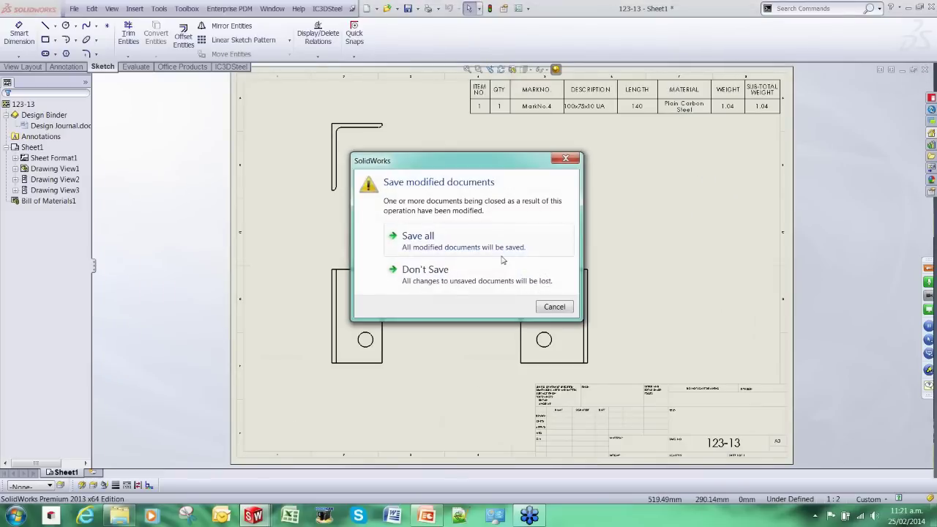
click(469, 275)
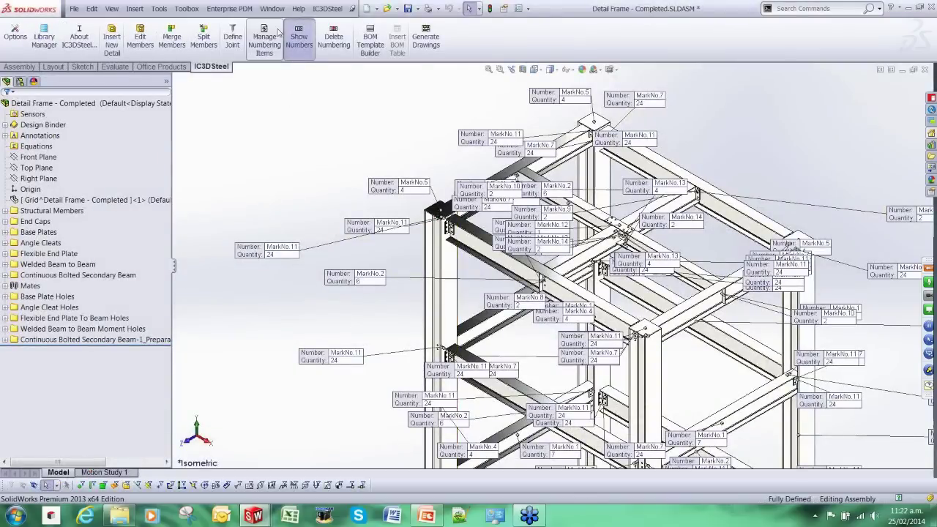
click(925, 70)
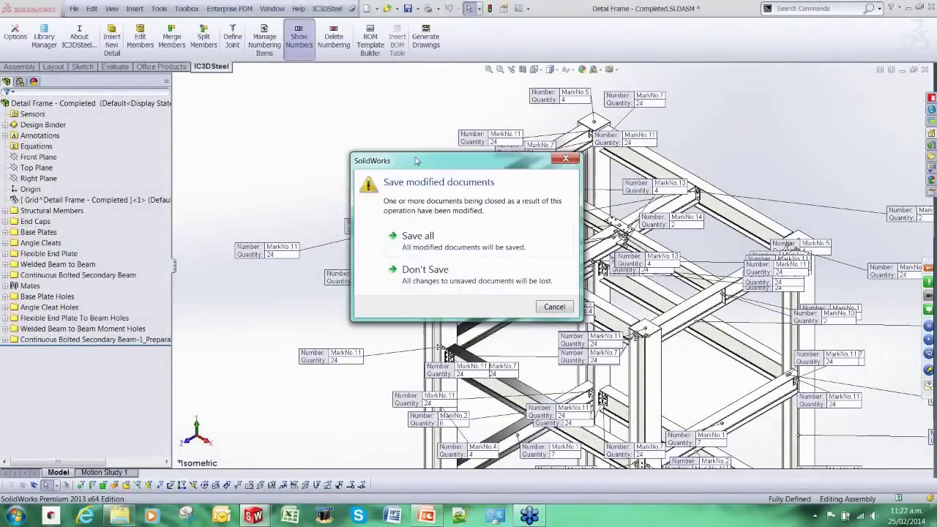
click(425, 277)
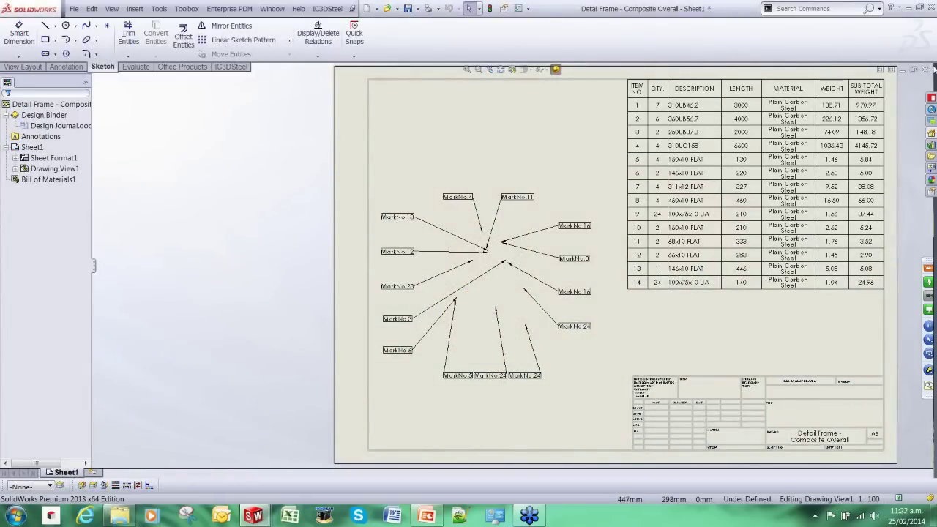
Close the Detail Frame - Composite Overall drawing and decline rebuilding the Detail Frame - Composite assembly
click(925, 69)
click(419, 195)
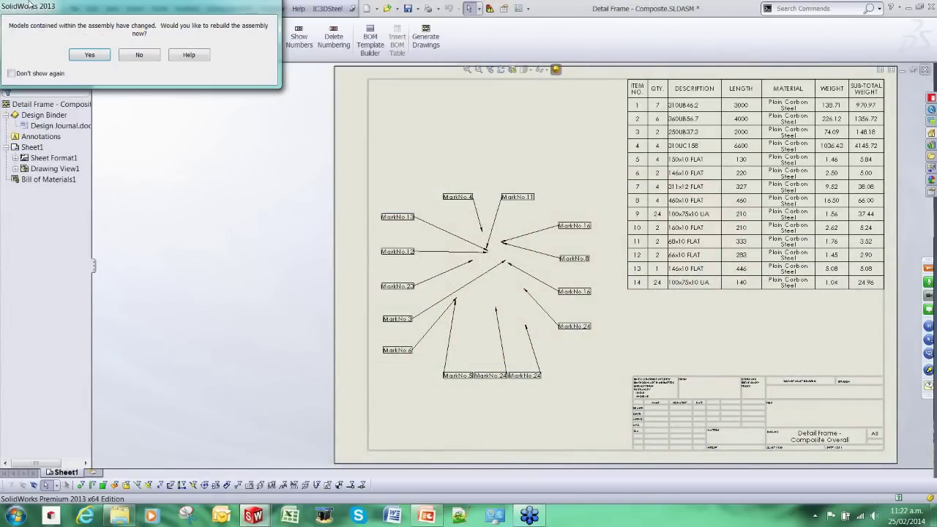
click(139, 57)
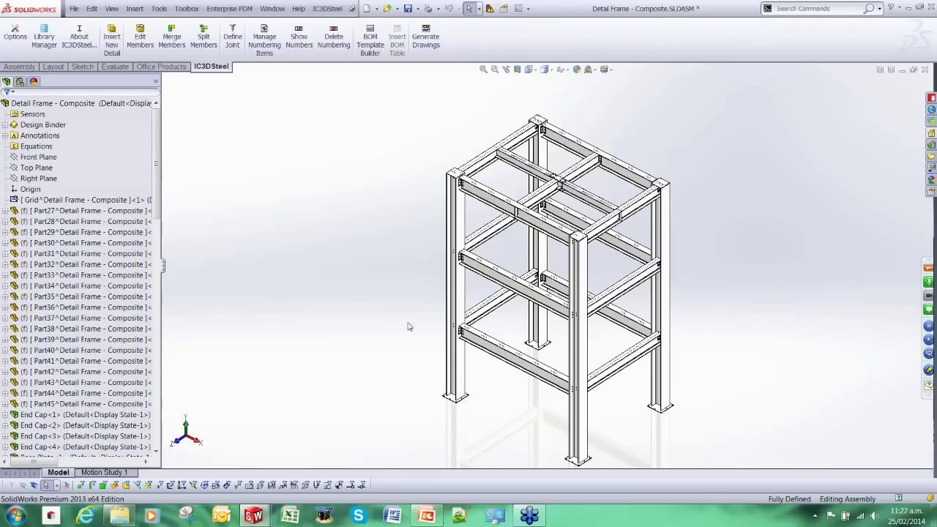
Inspect the Detail Frame - Composite model, highlighting the left corner column with its end cap and base plate
scroll(487, 263, down, 3)
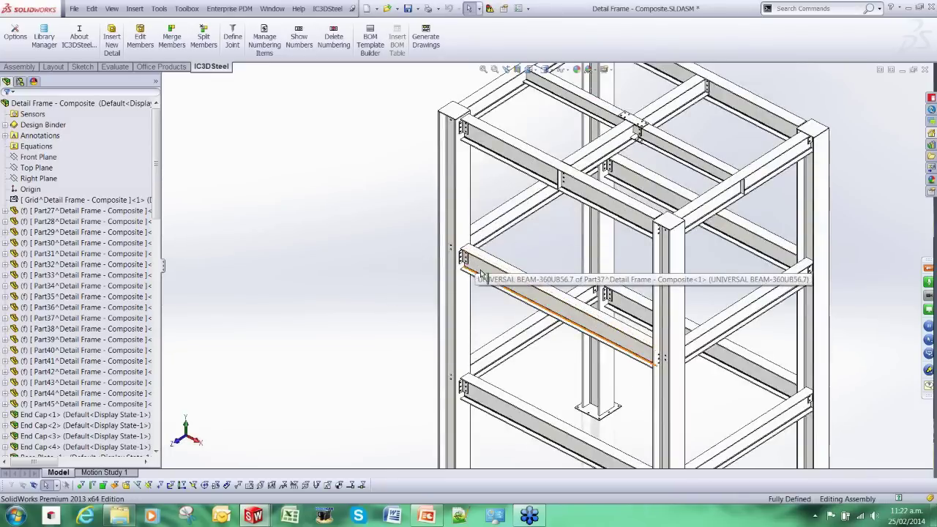
scroll(560, 218, up, 3)
scroll(548, 209, down, 2)
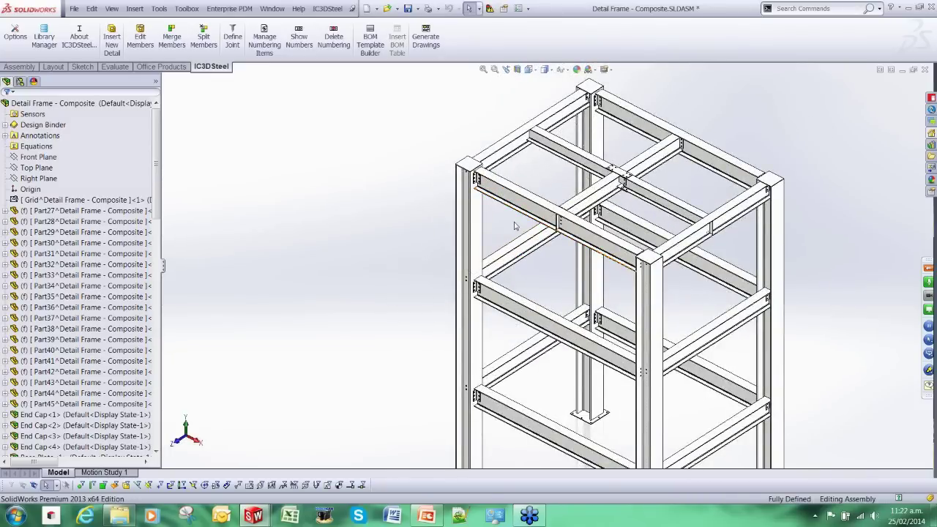
scroll(477, 238, up, 3)
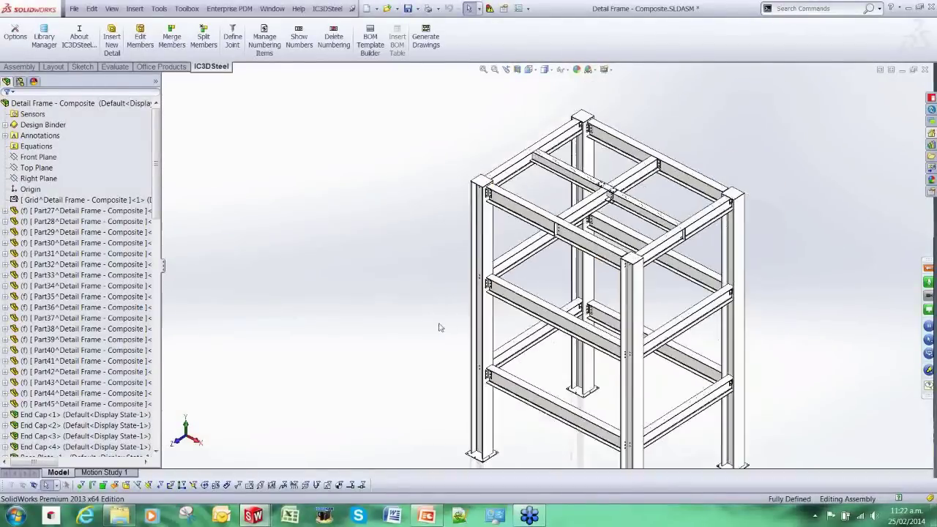
scroll(505, 227, down, 3)
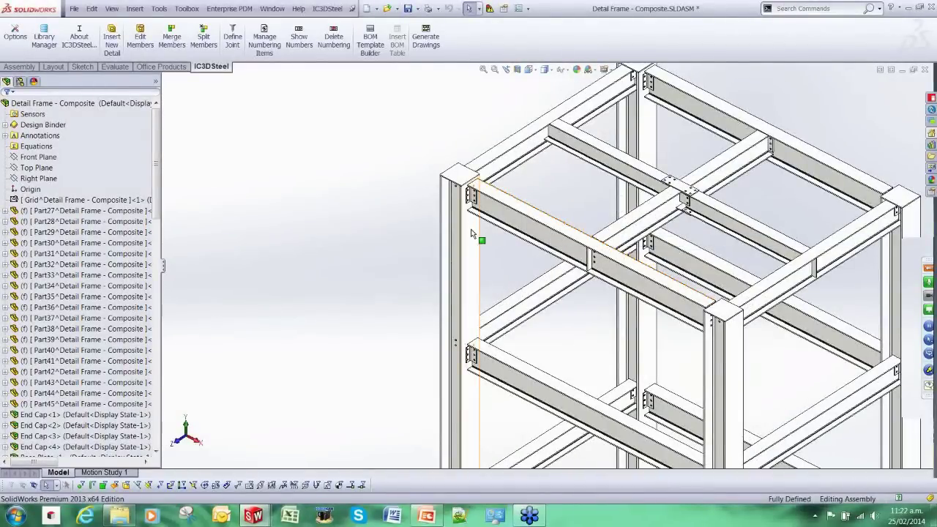
click(457, 180)
click(472, 252)
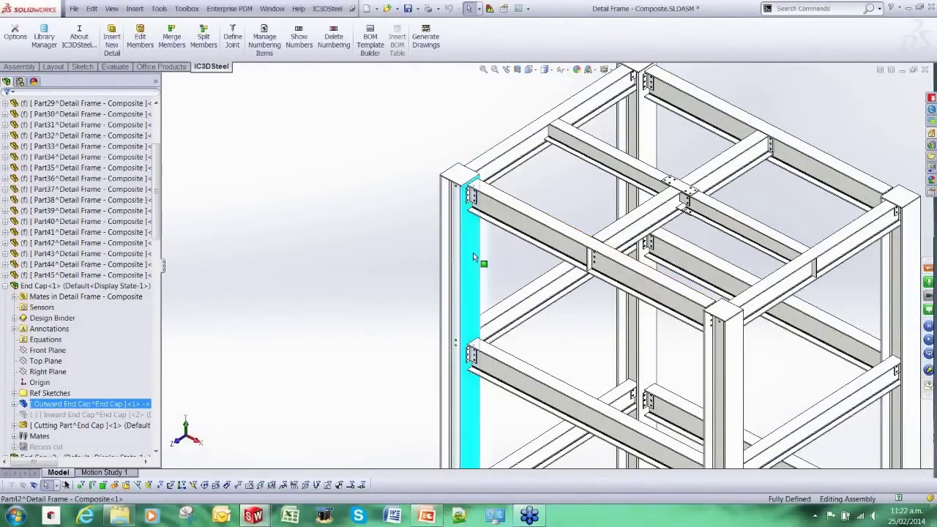
scroll(472, 380, up, 4)
scroll(472, 379, down, 5)
click(498, 393)
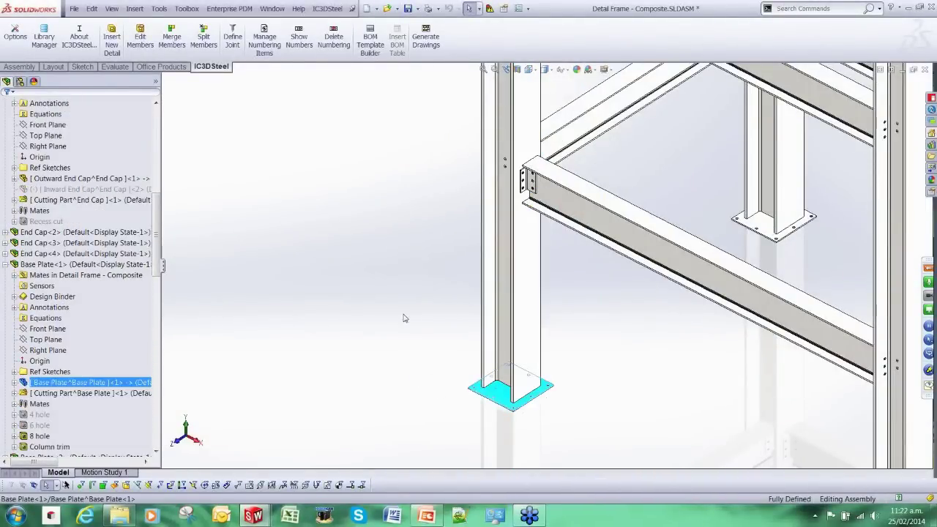
scroll(598, 158, up, 3)
ctrl+middle_drag(598, 158, 560, 258)
scroll(492, 133, up, 2)
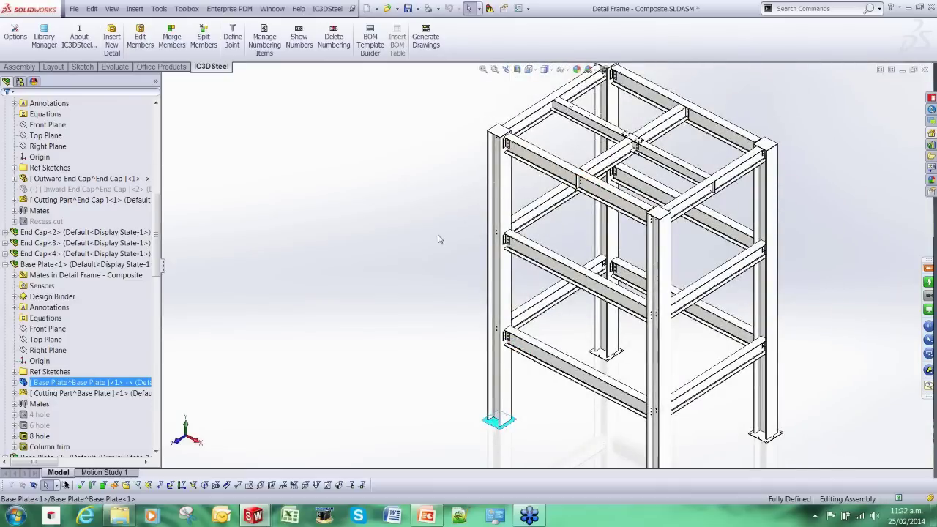
key(Escape)
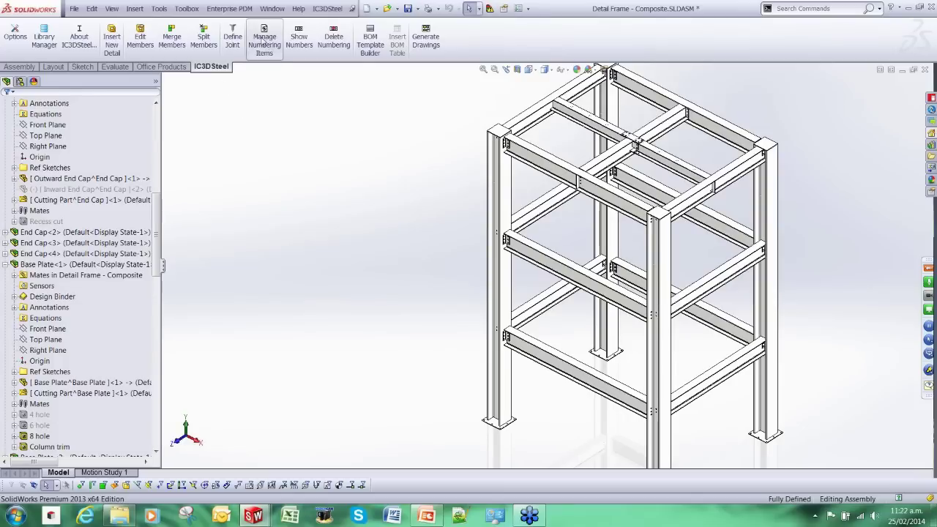
Open the Numbering Manager and check which items carry MarkNo.20, 3, 5, 6, 7, 8 and 19 by highlighting each mark
click(263, 40)
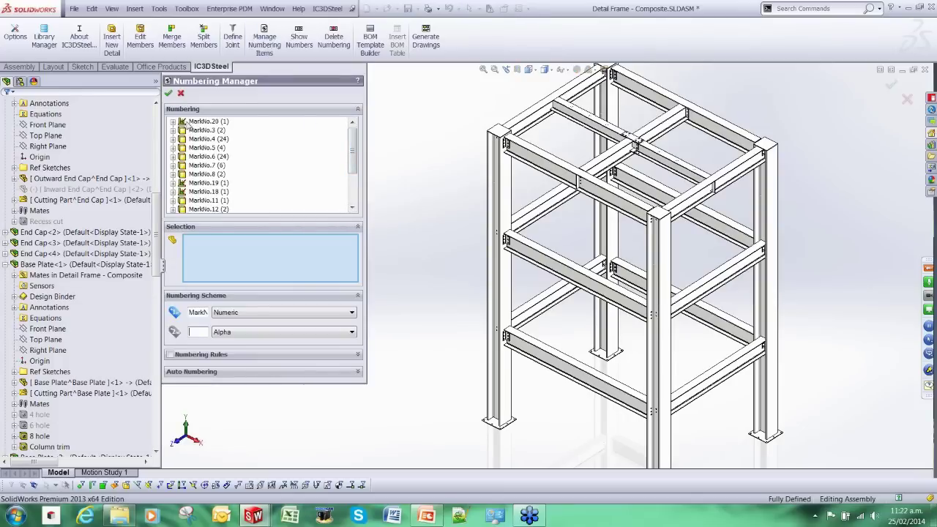
click(192, 122)
click(196, 131)
click(197, 148)
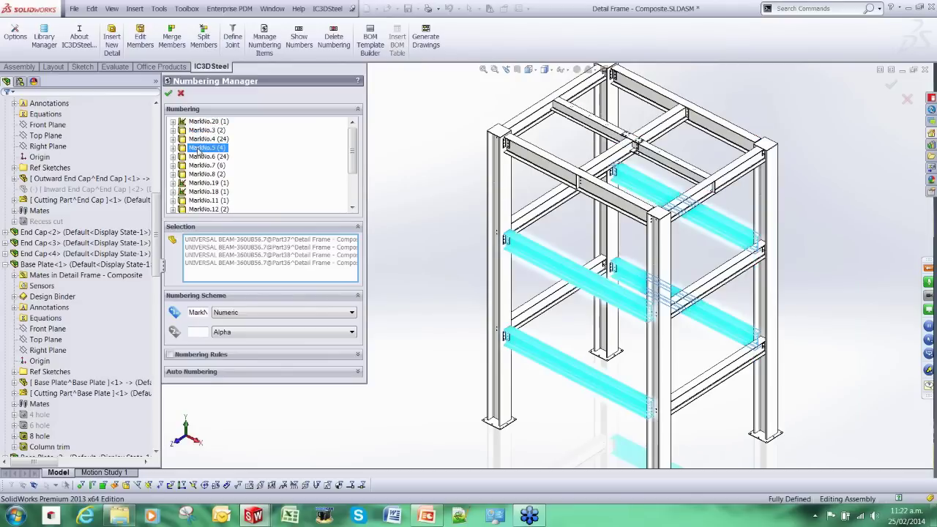
click(199, 157)
click(198, 166)
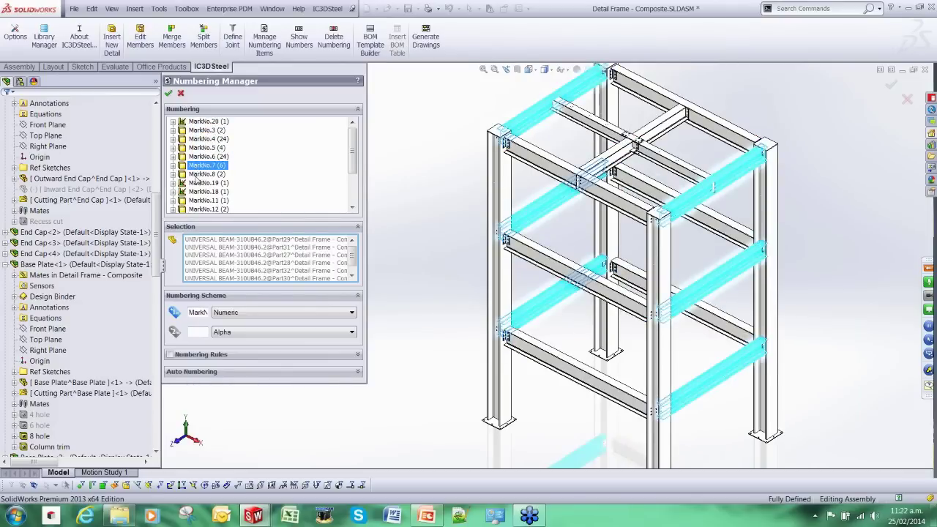
click(197, 174)
click(199, 183)
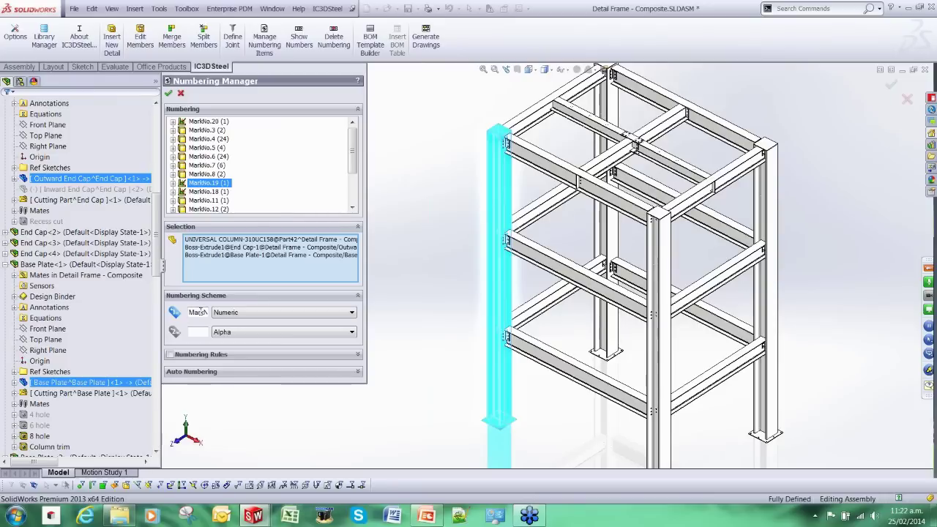
Close the Numbering Manager, show the item numbers on the frame, and move the MarkNo.19 label clear of its column
click(169, 94)
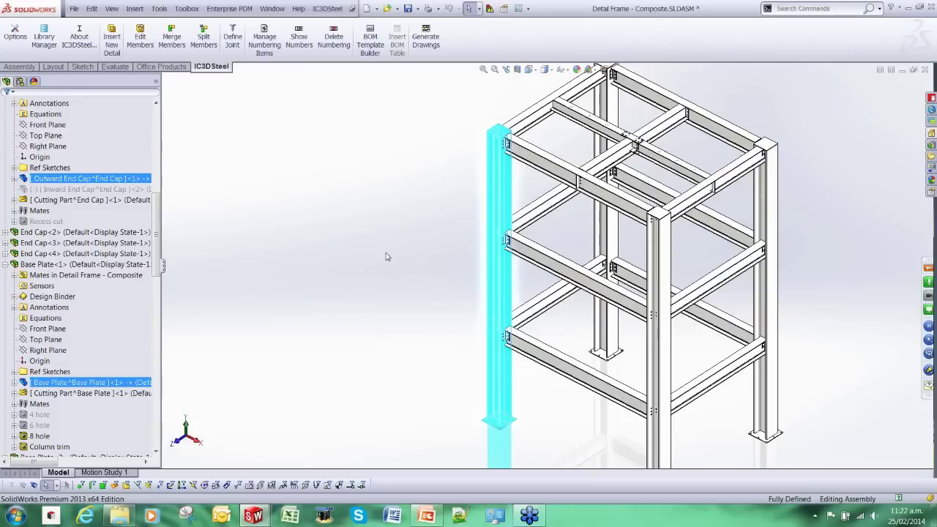
click(299, 38)
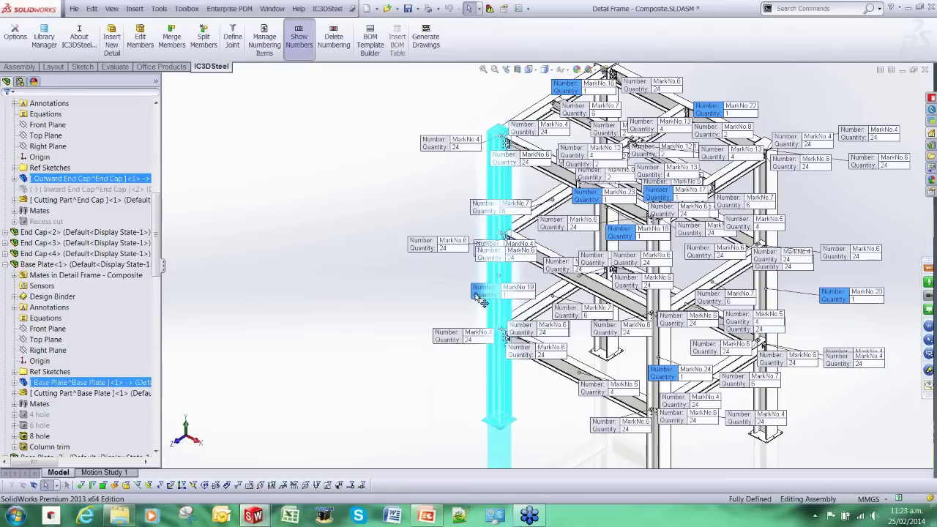
drag(483, 294, 383, 291)
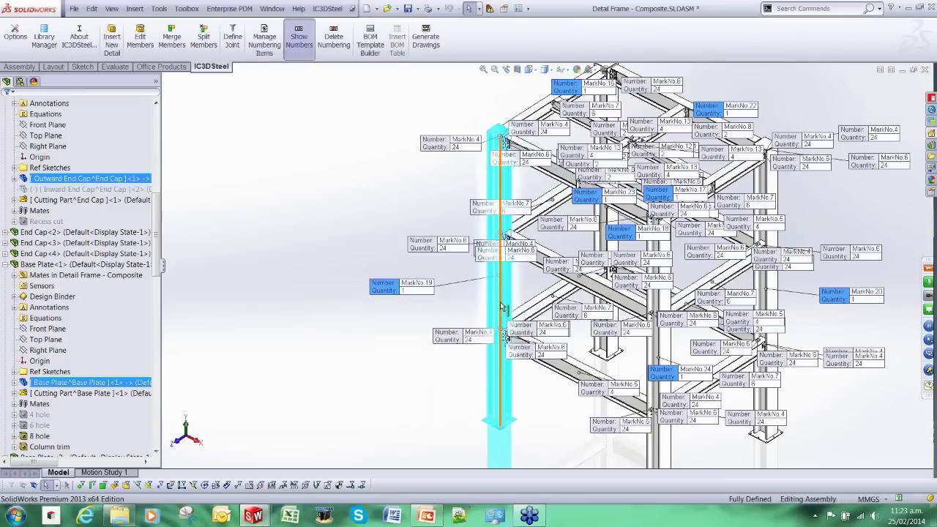
click(348, 191)
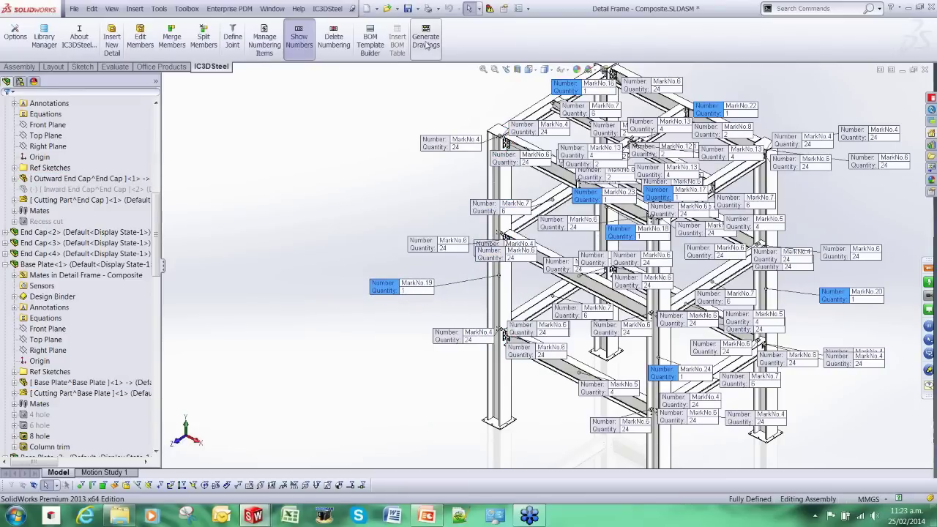
Try setting up generated drawings for all numbered items, from MarkNo.20 through MarkNo.24
click(423, 40)
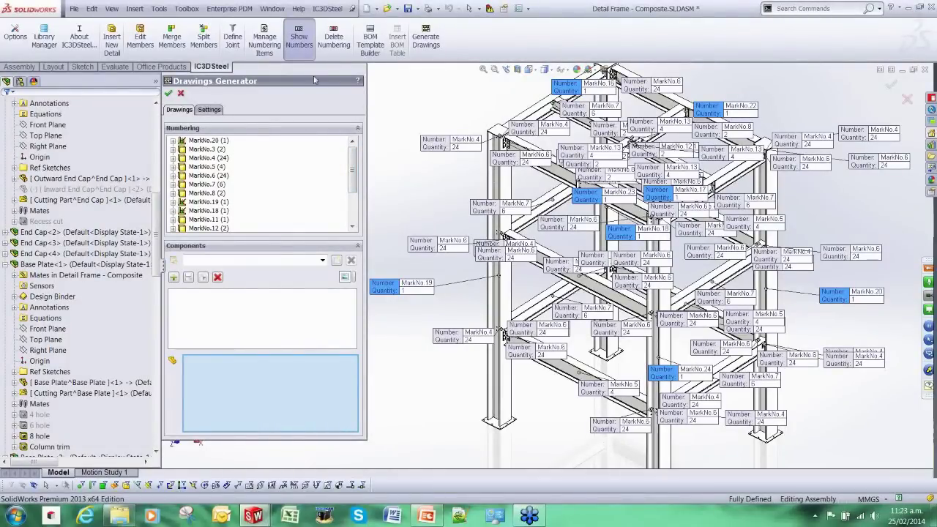
click(192, 140)
drag(352, 169, 352, 199)
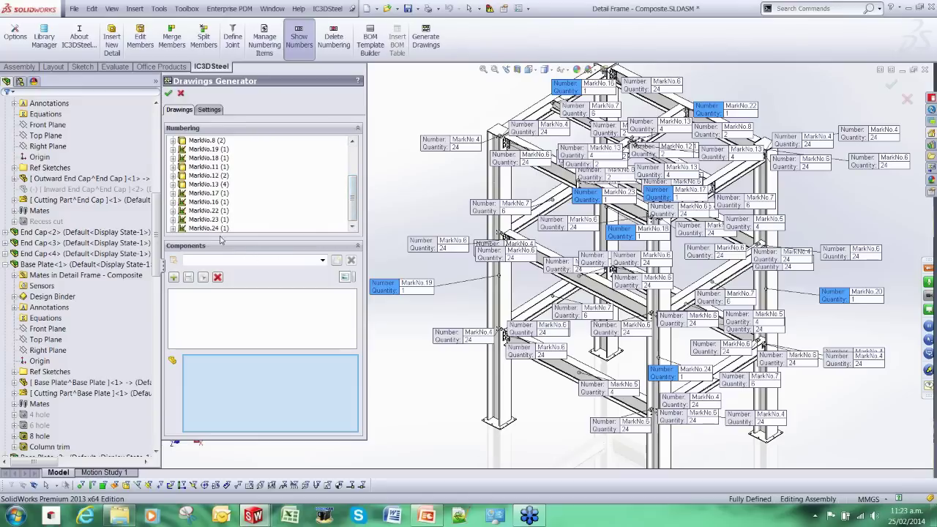
shift+click(195, 228)
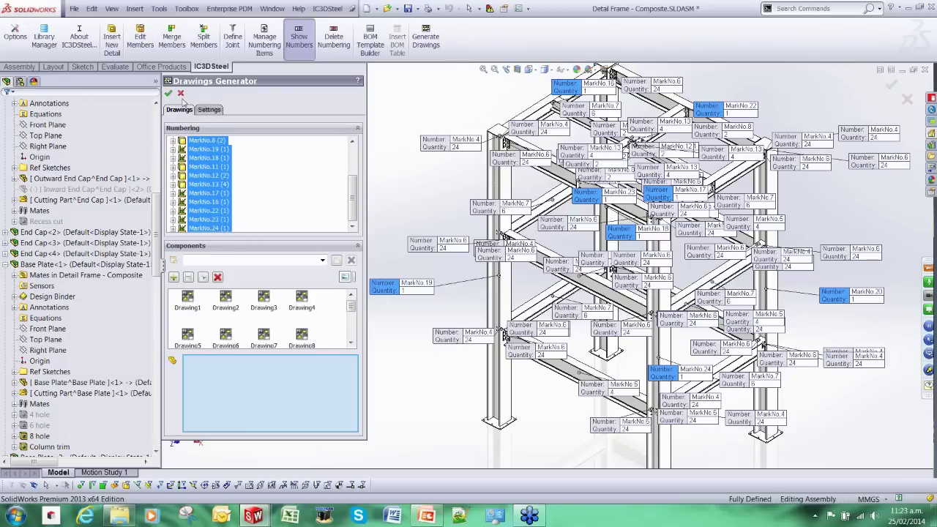
click(181, 94)
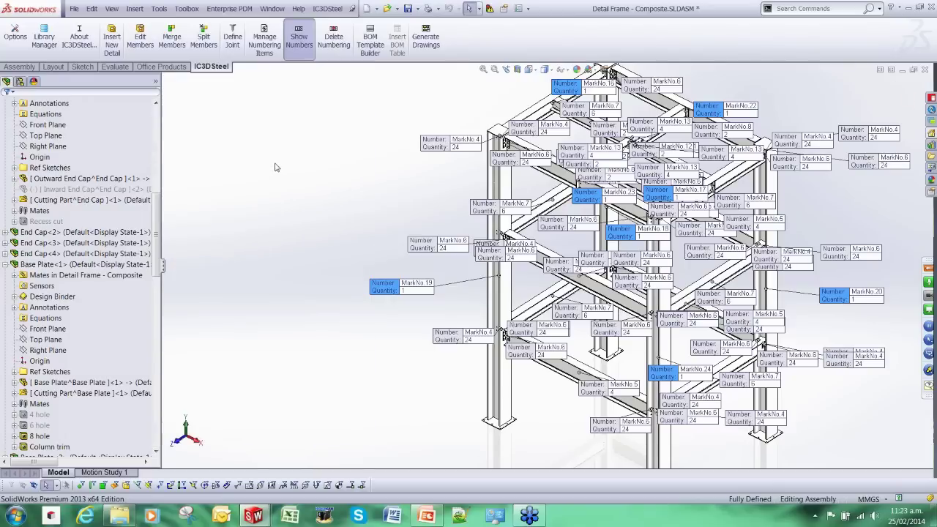
Switch to the Leg Drawing and examine the column's front view, including its base plate and bolt holes
click(272, 9)
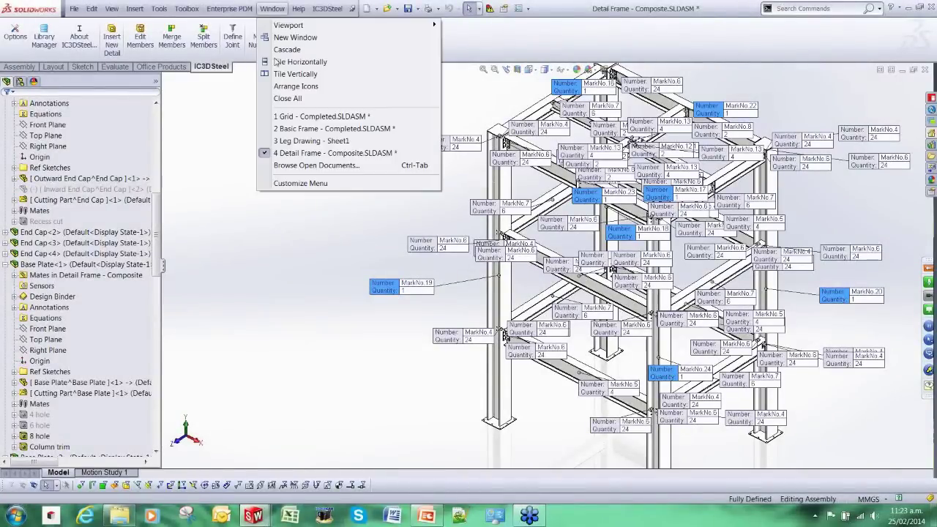
click(284, 142)
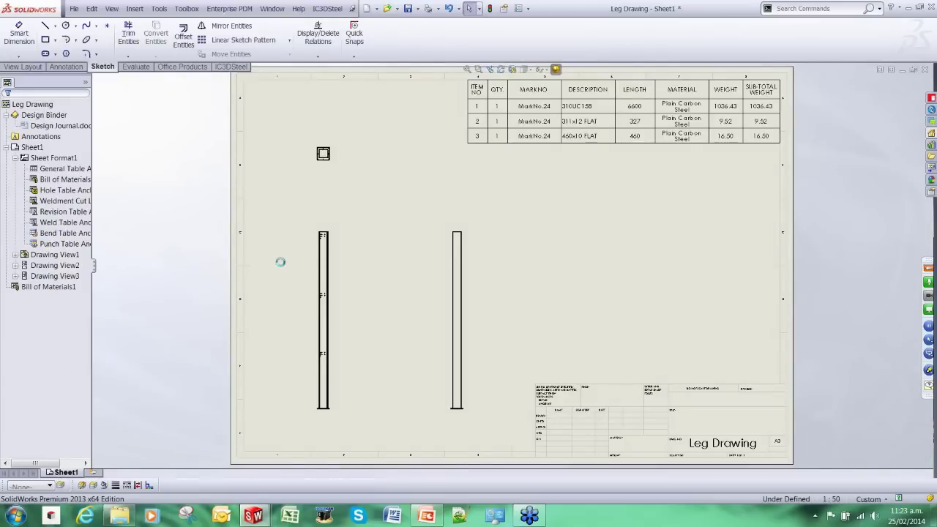
scroll(349, 307, down, 2)
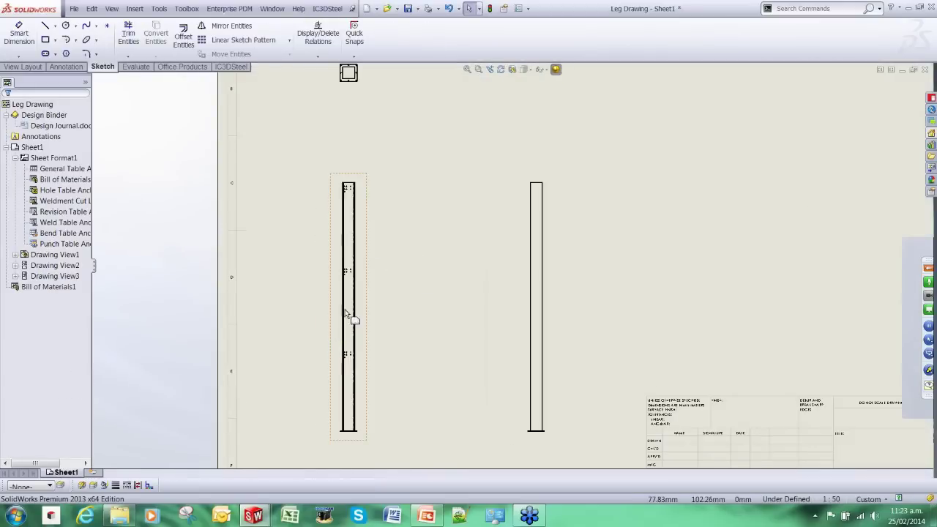
scroll(405, 354, down, 4)
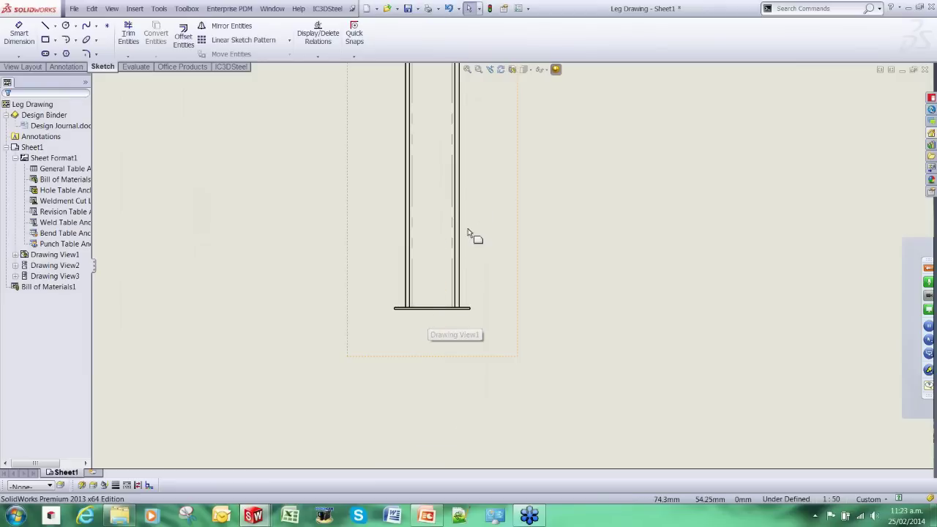
scroll(468, 233, down, 5)
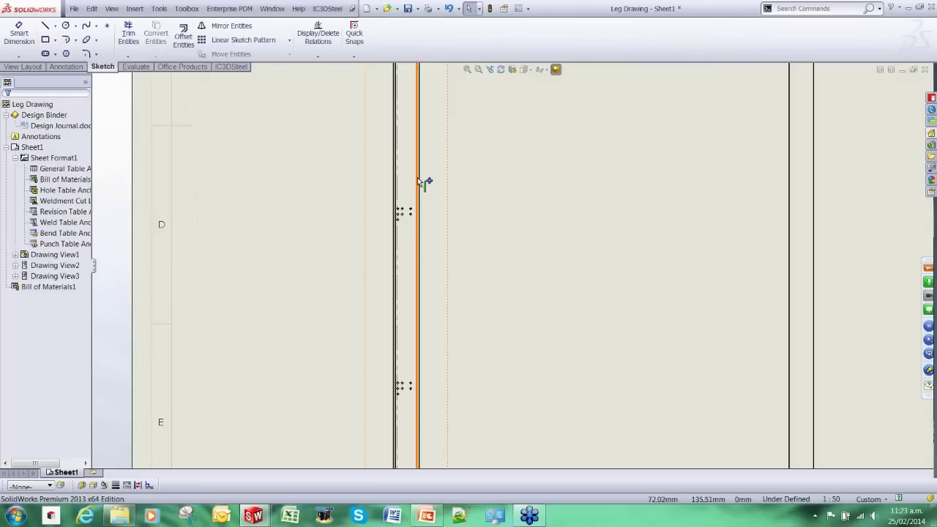
scroll(409, 216, up, 2)
scroll(418, 209, down, 2)
scroll(527, 201, up, 3)
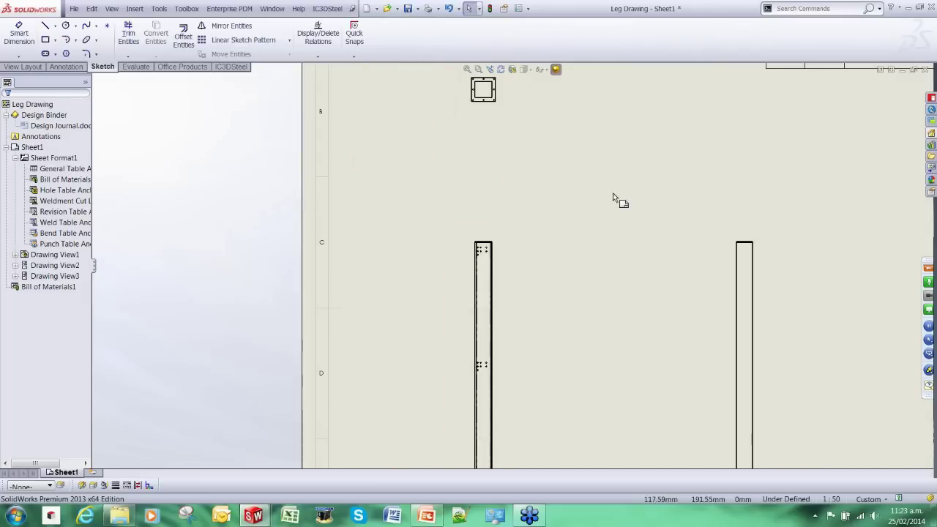
Examine the Leg Drawing's bill of materials, checking the mark numbers, descriptions, lengths, materials and weights
middle_drag(614, 196, 479, 300)
scroll(382, 341, up, 4)
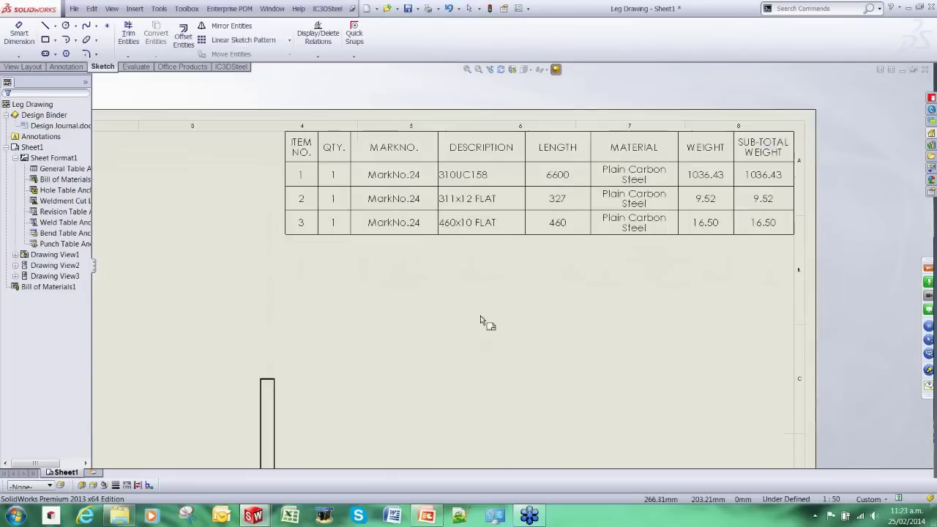
scroll(468, 307, down, 2)
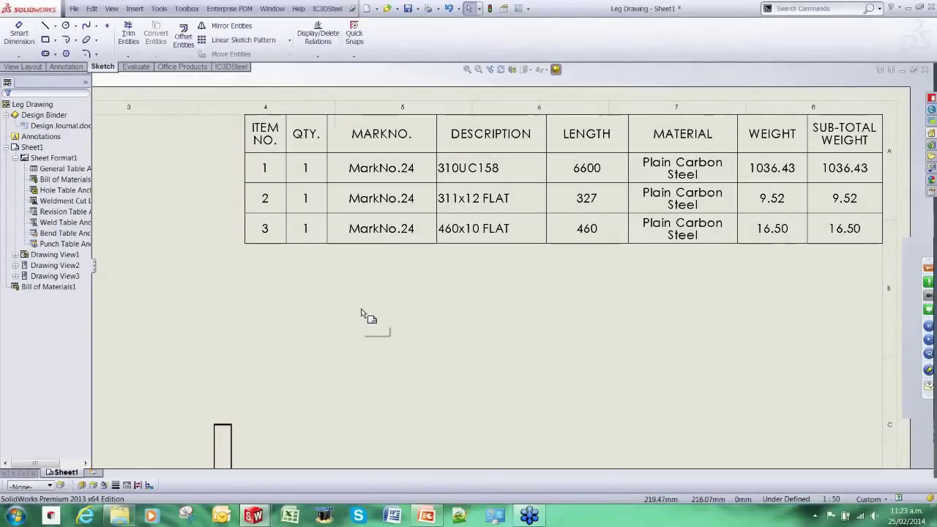
click(414, 191)
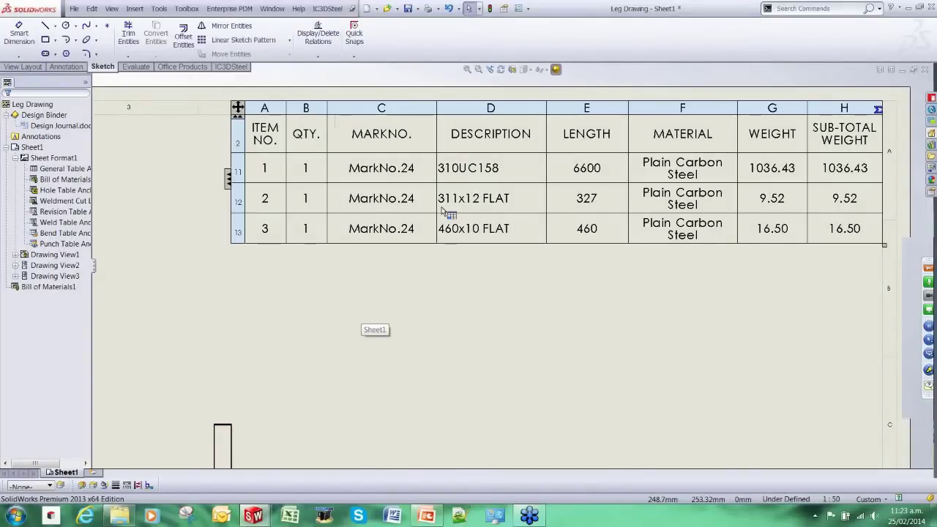
click(407, 353)
scroll(401, 352, up, 3)
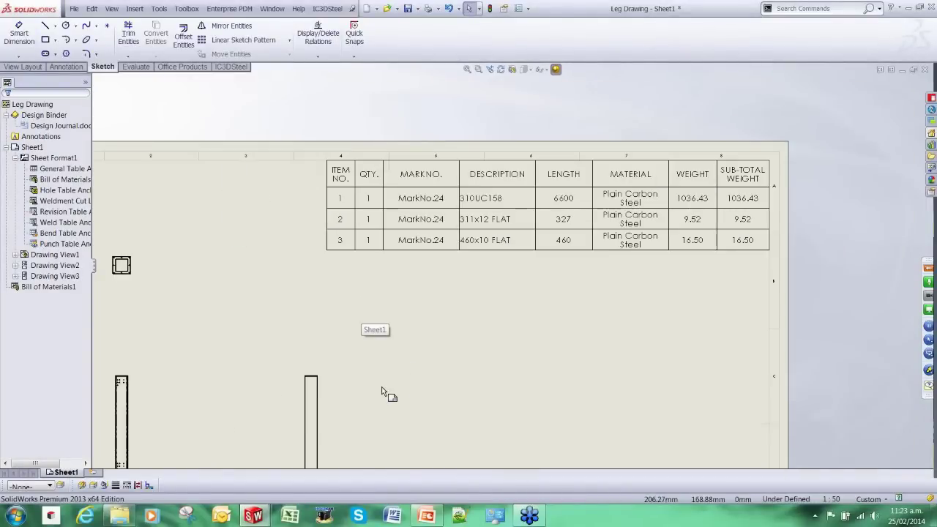
middle_drag(381, 392, 510, 263)
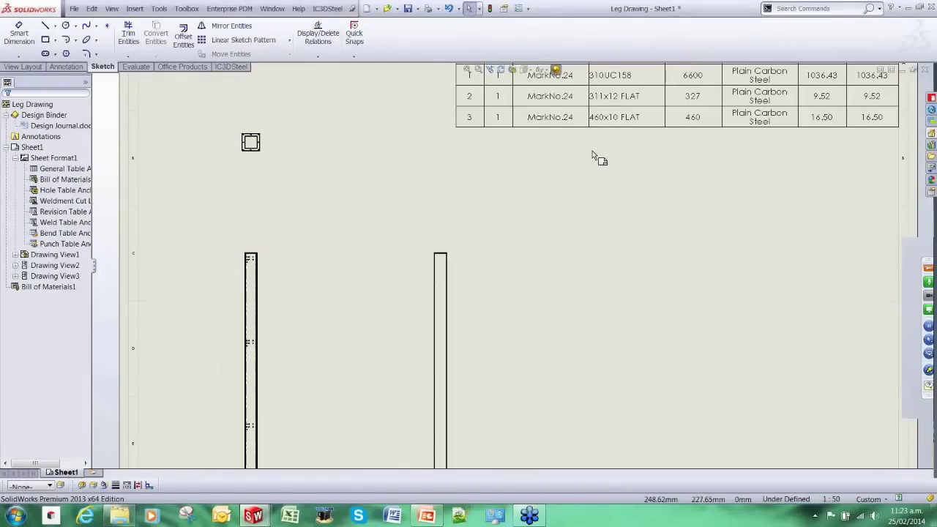
middle_drag(594, 157, 504, 240)
click(623, 113)
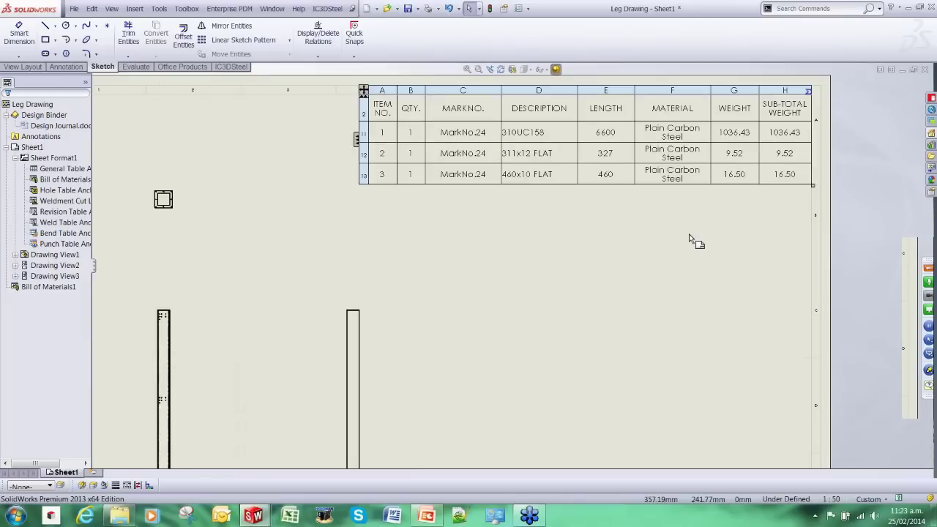
click(602, 307)
key(f)
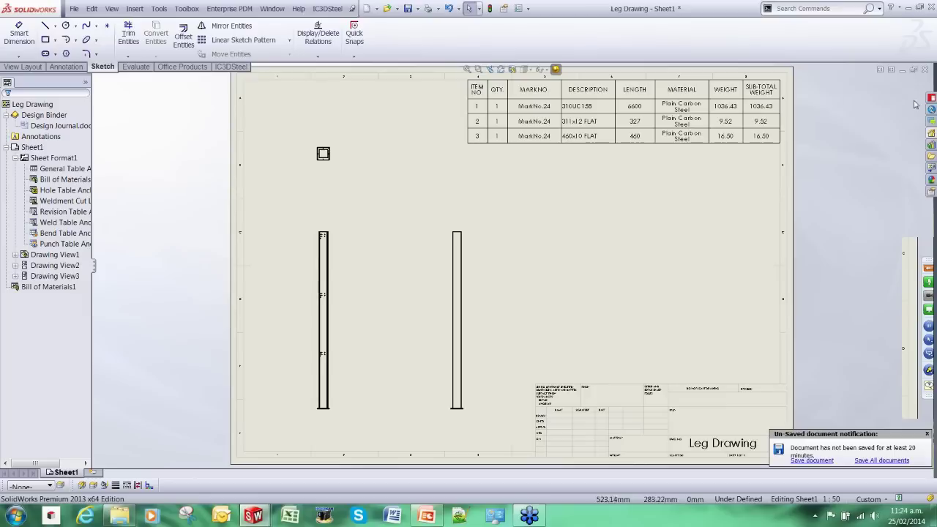
Return to the Detail Frame - Composite assembly and close it without saving the modified documents
click(271, 8)
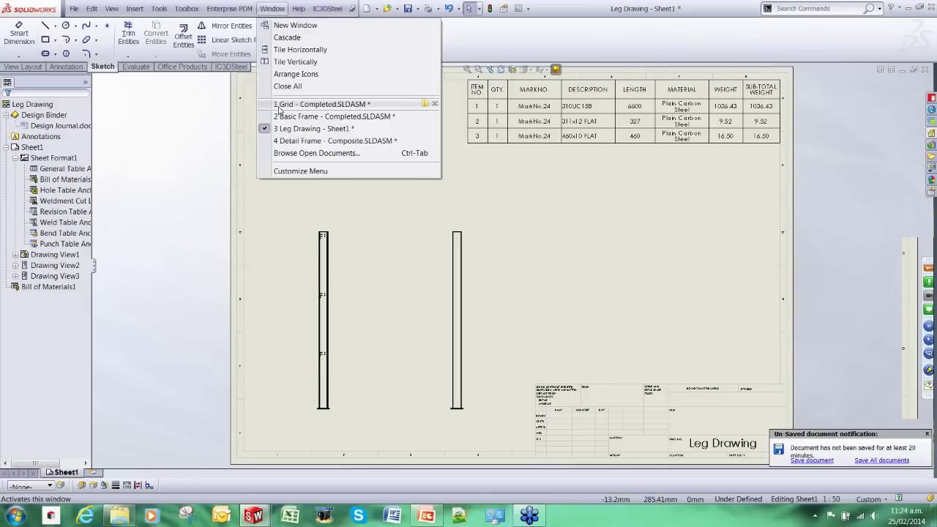
click(308, 140)
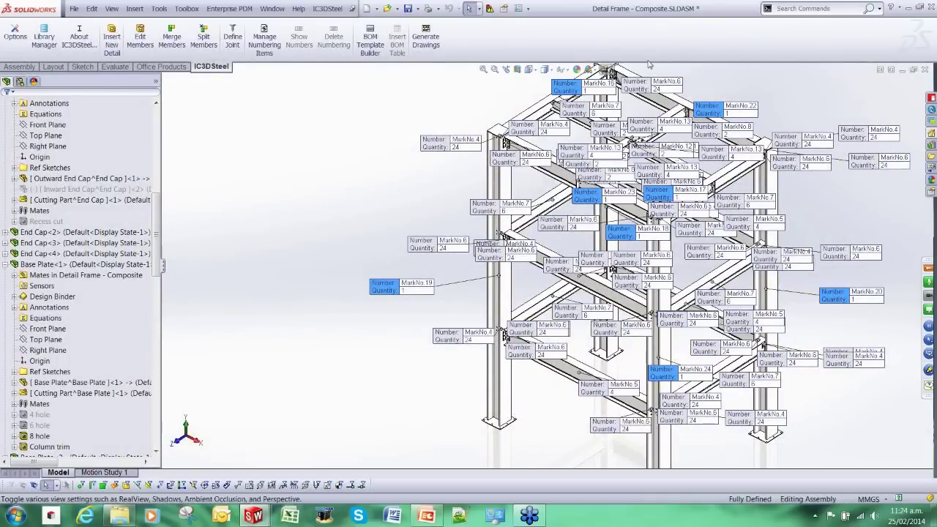
click(925, 70)
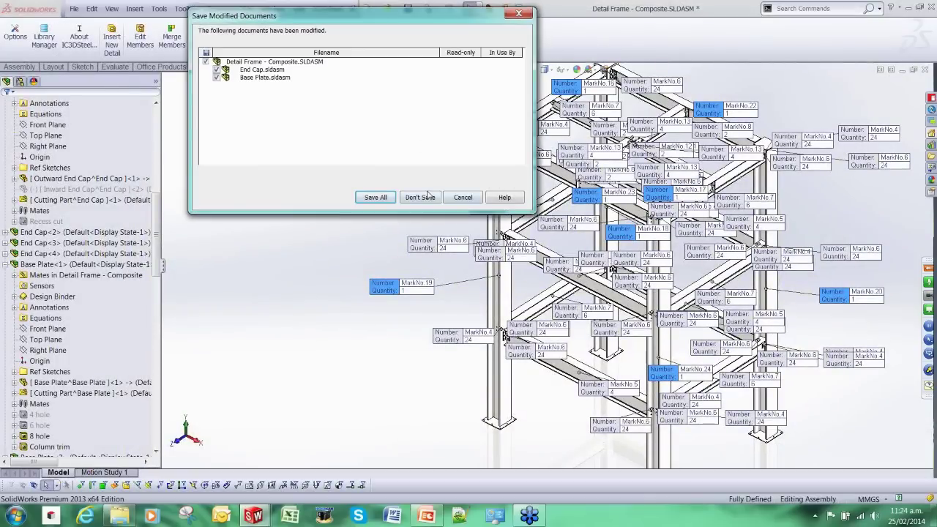
click(420, 197)
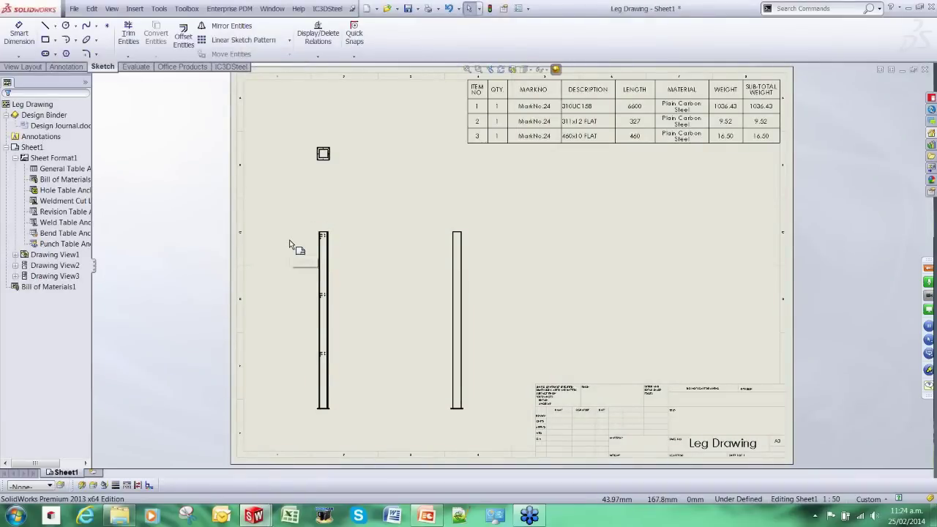